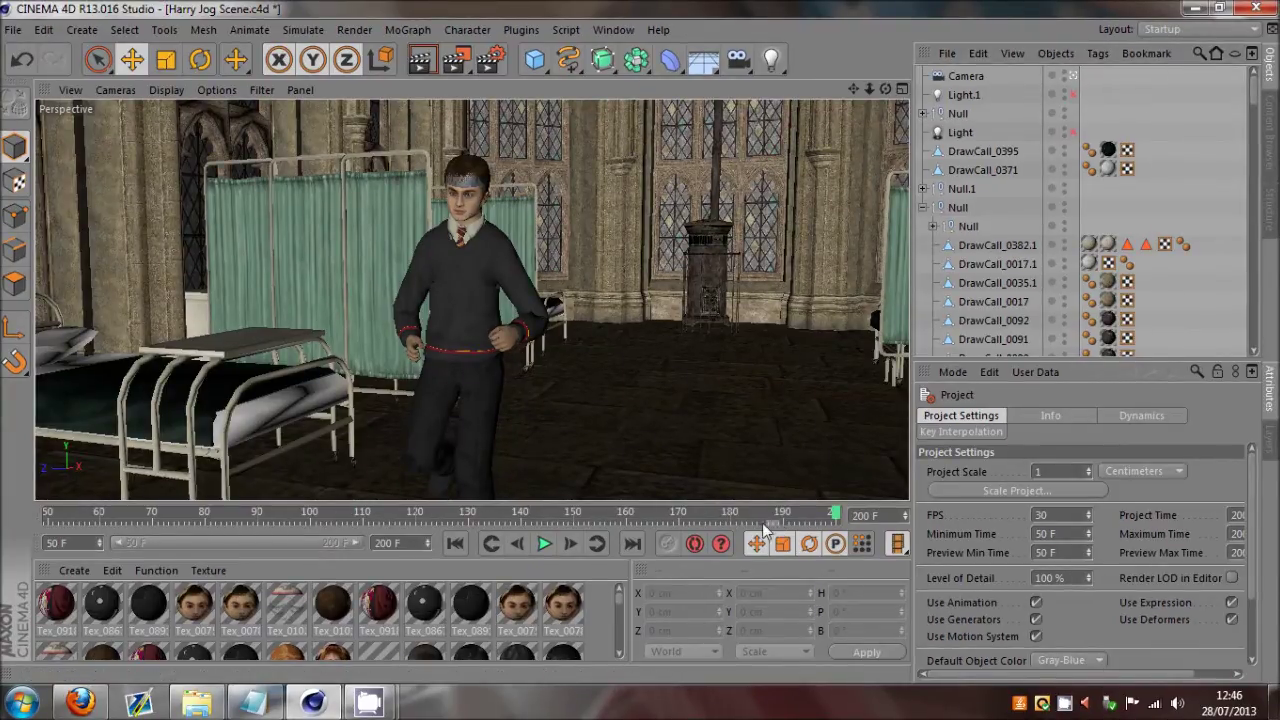
Step: Scrub through the animation, expand the character's Null hierarchy and select its LowerSpineJoint to show the joint's keyframes
{"action": "left_click_drag", "start_coordinate": [674, 520], "coordinate": [147, 520]}
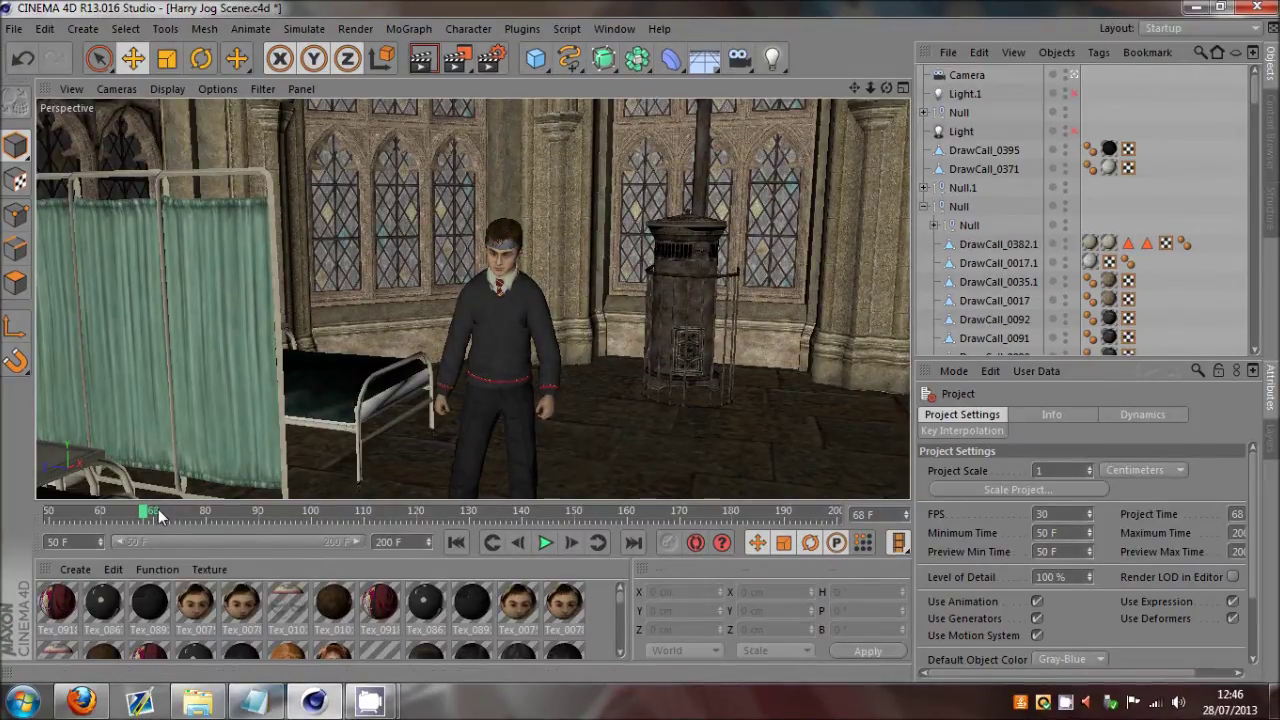
{"action": "left_click_drag", "start_coordinate": [158, 509], "coordinate": [196, 515]}
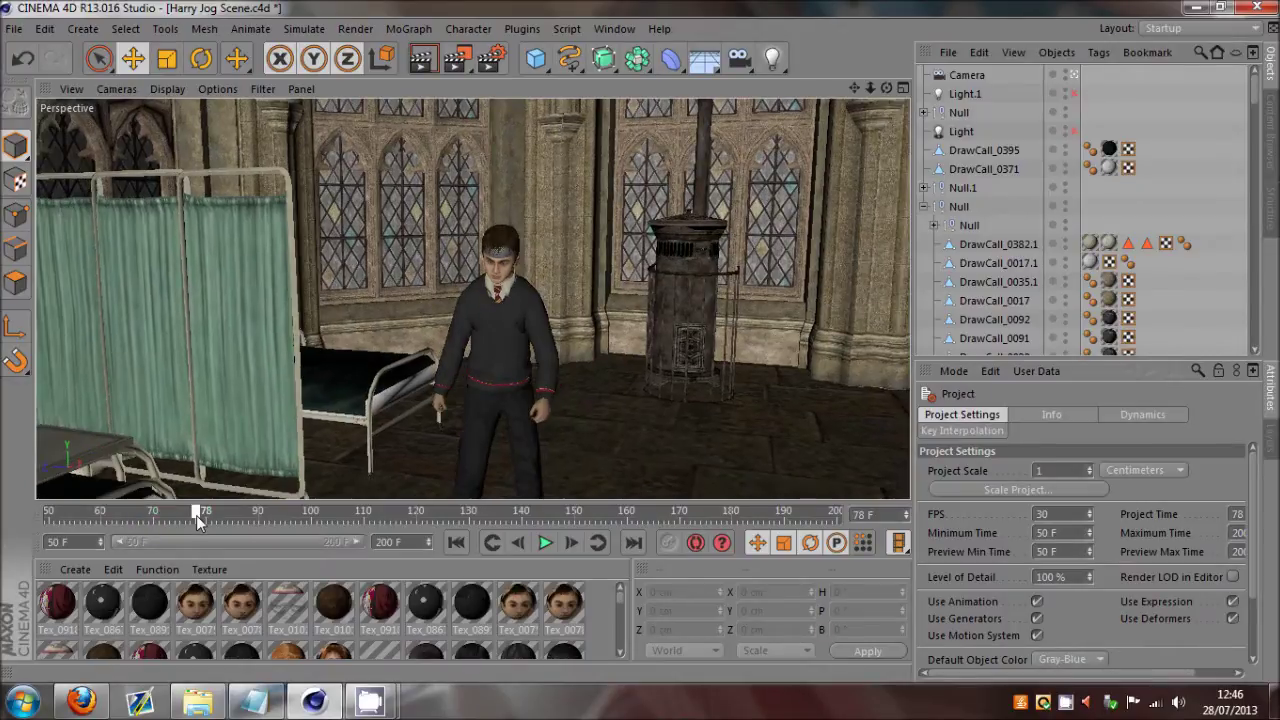
{"action": "left_click", "coordinate": [958, 113]}
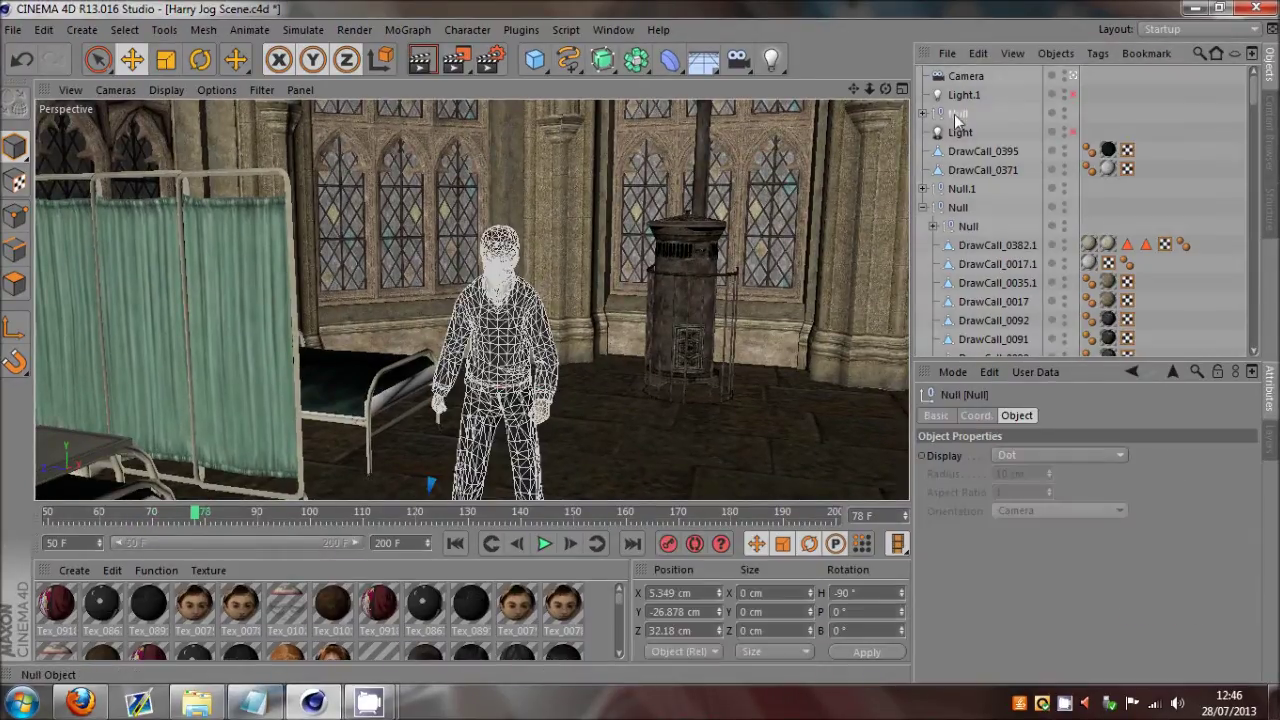
{"action": "left_click", "coordinate": [922, 113]}
{"action": "left_click", "coordinate": [933, 132]}
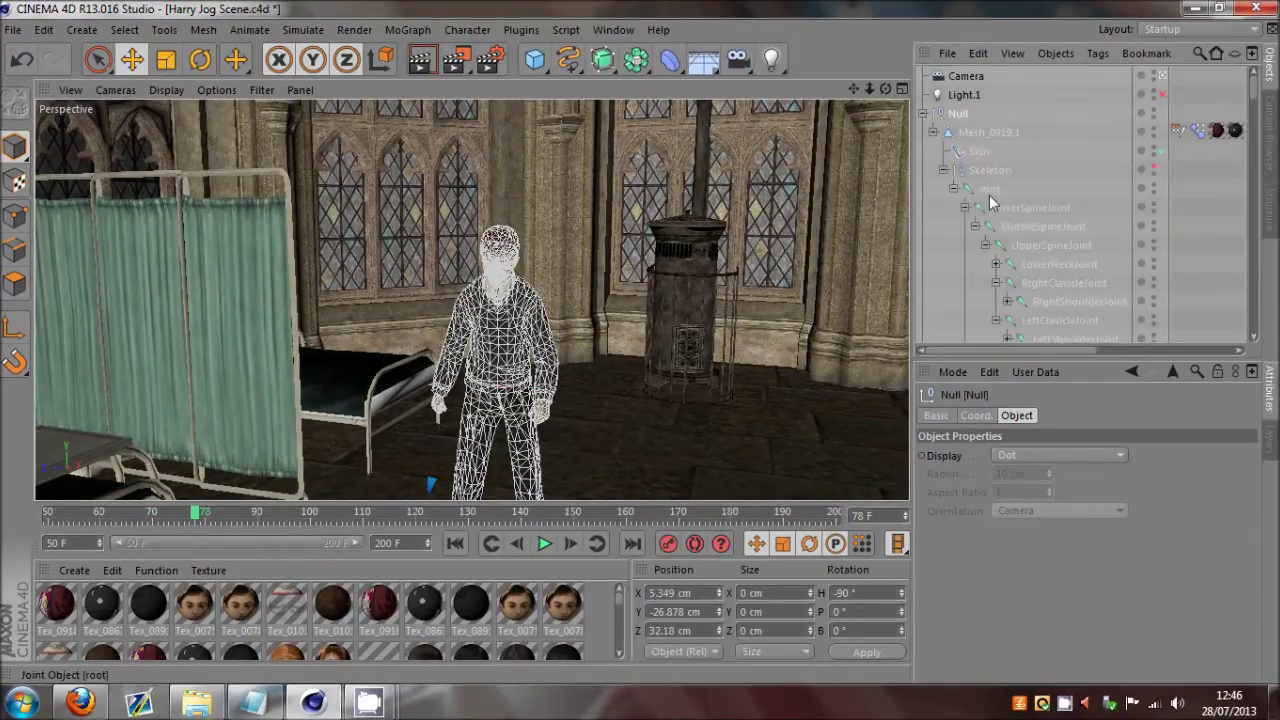
{"action": "left_click", "coordinate": [997, 206]}
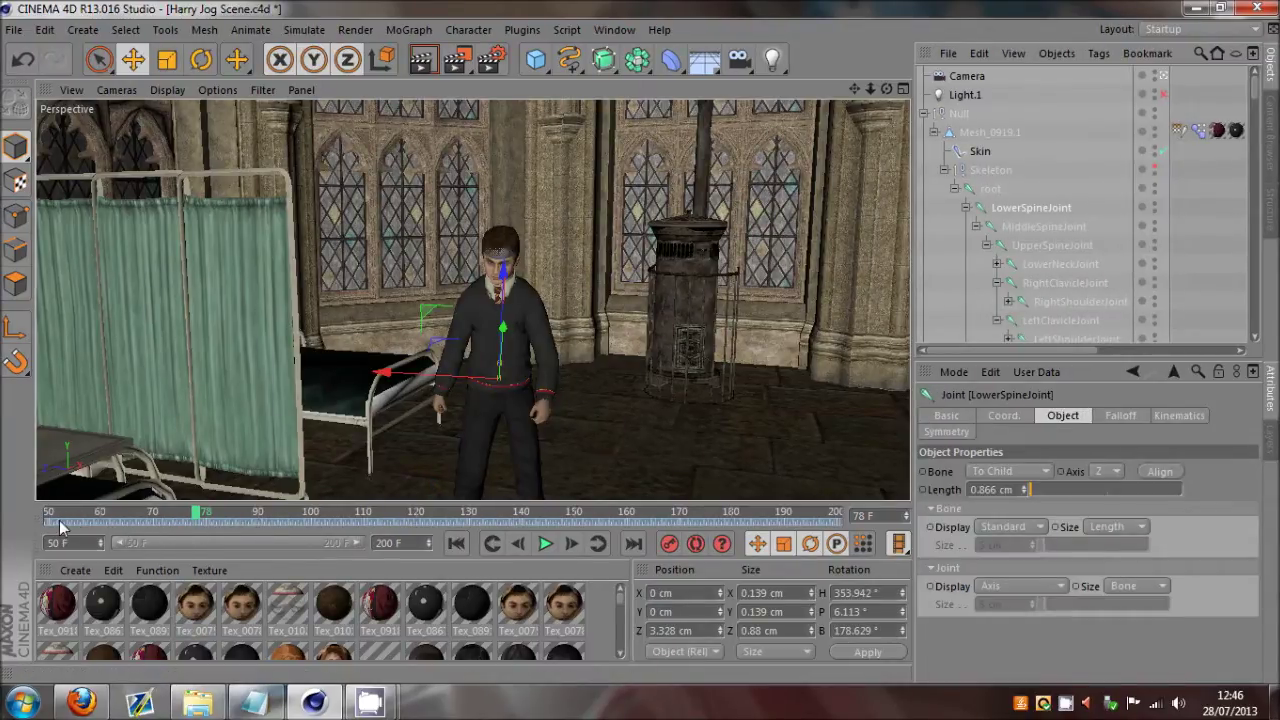
Step: Set the project's start frame to 0 and extend the visible timeline range back to it
{"action": "left_click_drag", "start_coordinate": [70, 542], "coordinate": [2, 557]}
{"action": "type", "text": "0"}
{"action": "key", "text": "Return"}
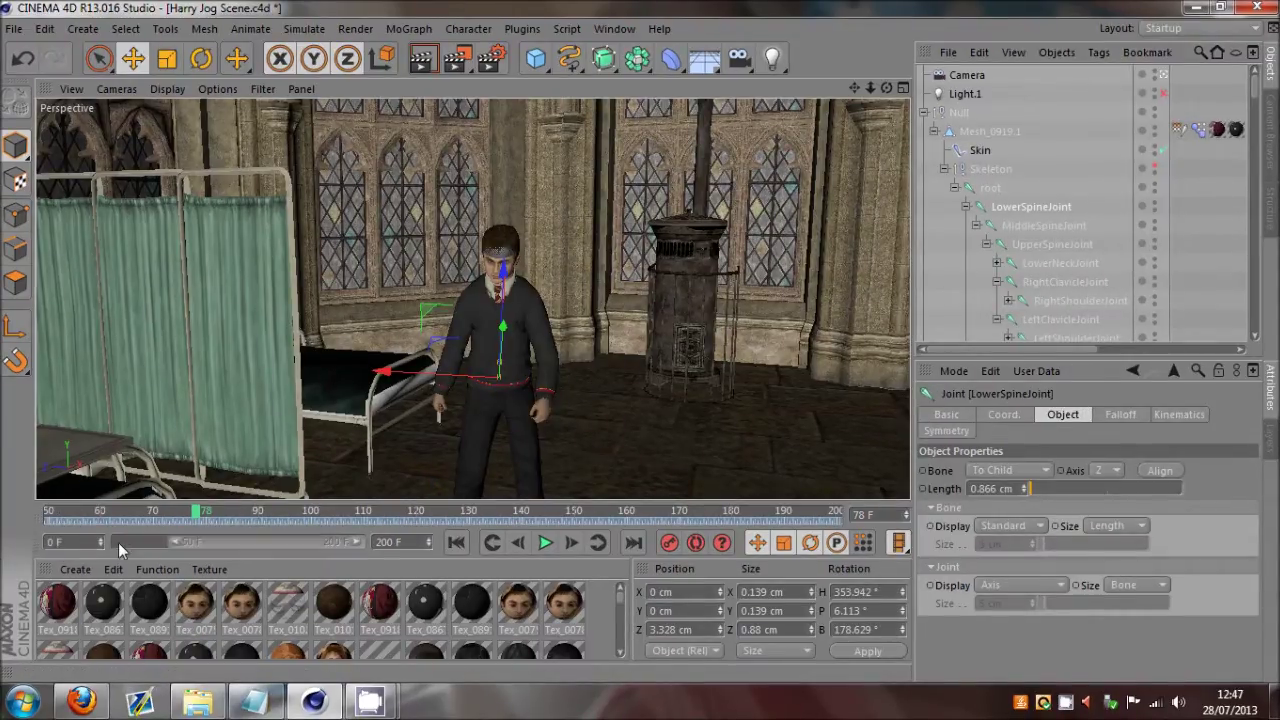
{"action": "left_click_drag", "start_coordinate": [169, 544], "coordinate": [98, 547]}
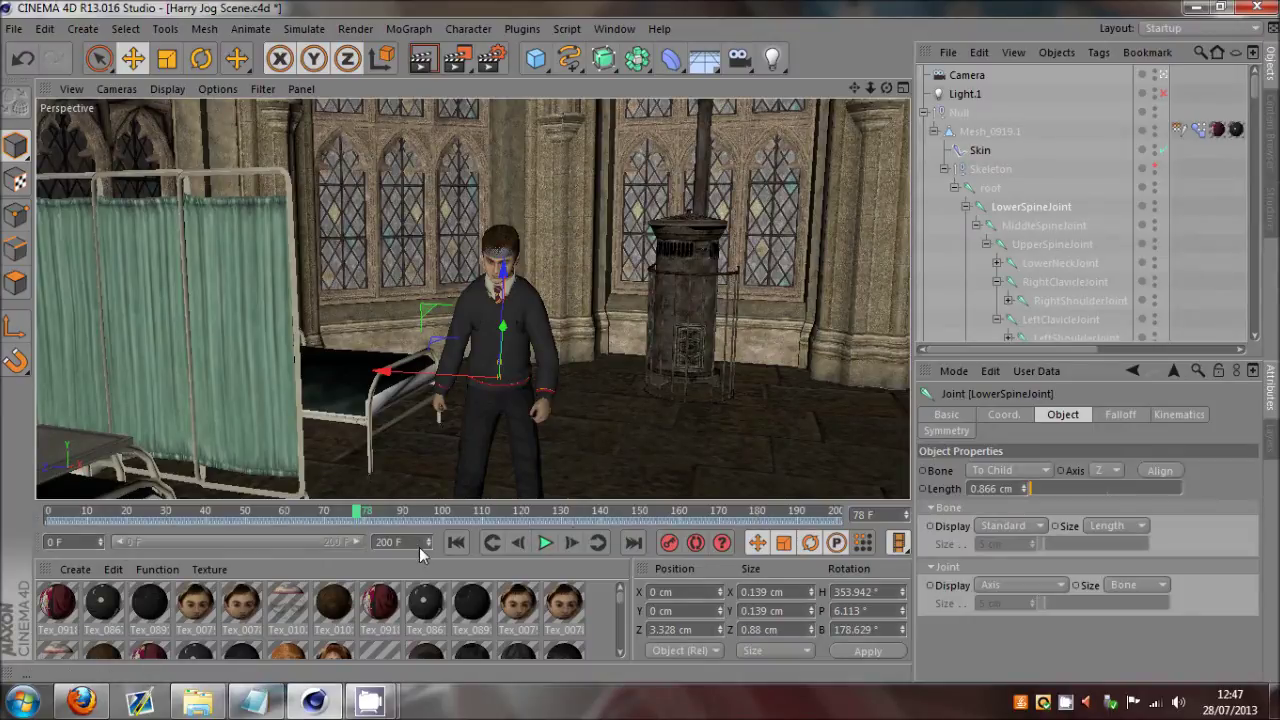
Step: Set the project's end frame to 220 and scrub through the animation to frame 99
{"action": "type", "text": "500"}
{"action": "key", "text": "Return"}
{"action": "left_click_drag", "start_coordinate": [224, 541], "coordinate": [250, 541]}
{"action": "type", "text": "220"}
{"action": "key", "text": "Return"}
{"action": "left_click_drag", "start_coordinate": [320, 513], "coordinate": [809, 517]}
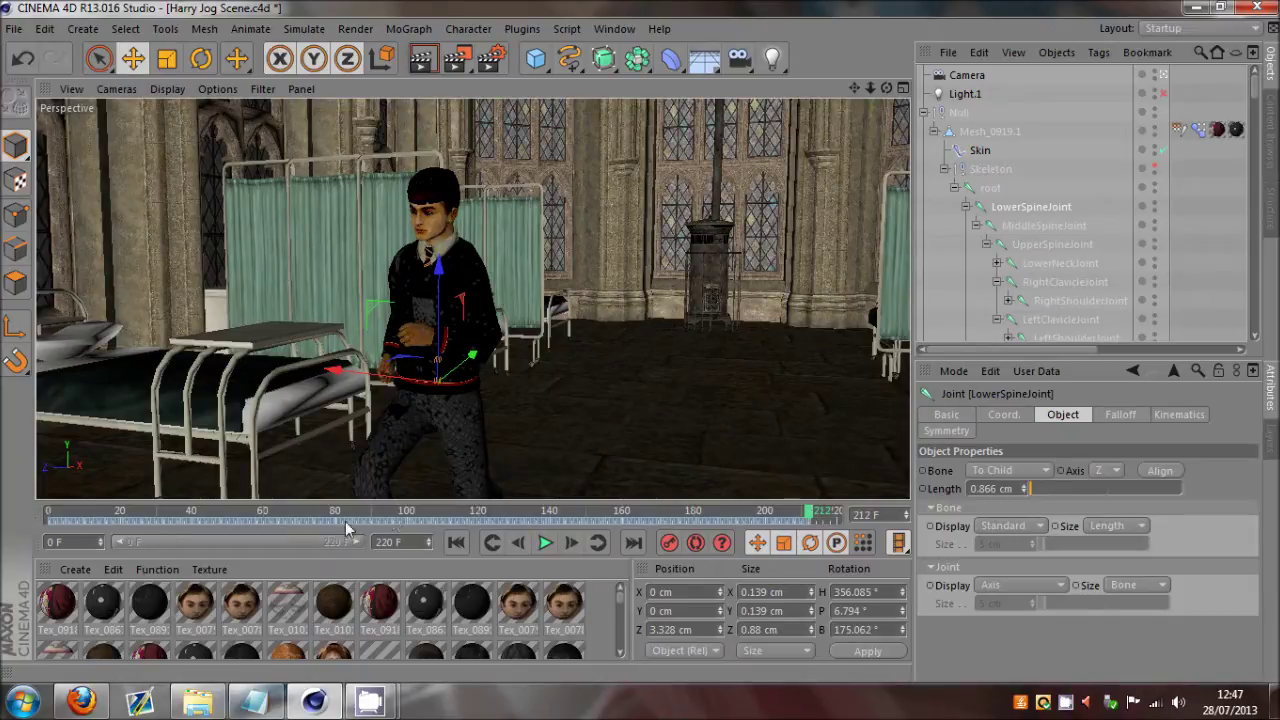
{"action": "mouse_move", "coordinate": [409, 514]}
{"action": "left_mouse_down"}
{"action": "mouse_move", "coordinate": [14, 514]}
{"action": "mouse_move", "coordinate": [567, 527]}
{"action": "mouse_move", "coordinate": [771, 517]}
{"action": "mouse_move", "coordinate": [360, 516]}
{"action": "mouse_move", "coordinate": [405, 514]}
{"action": "left_mouse_up"}
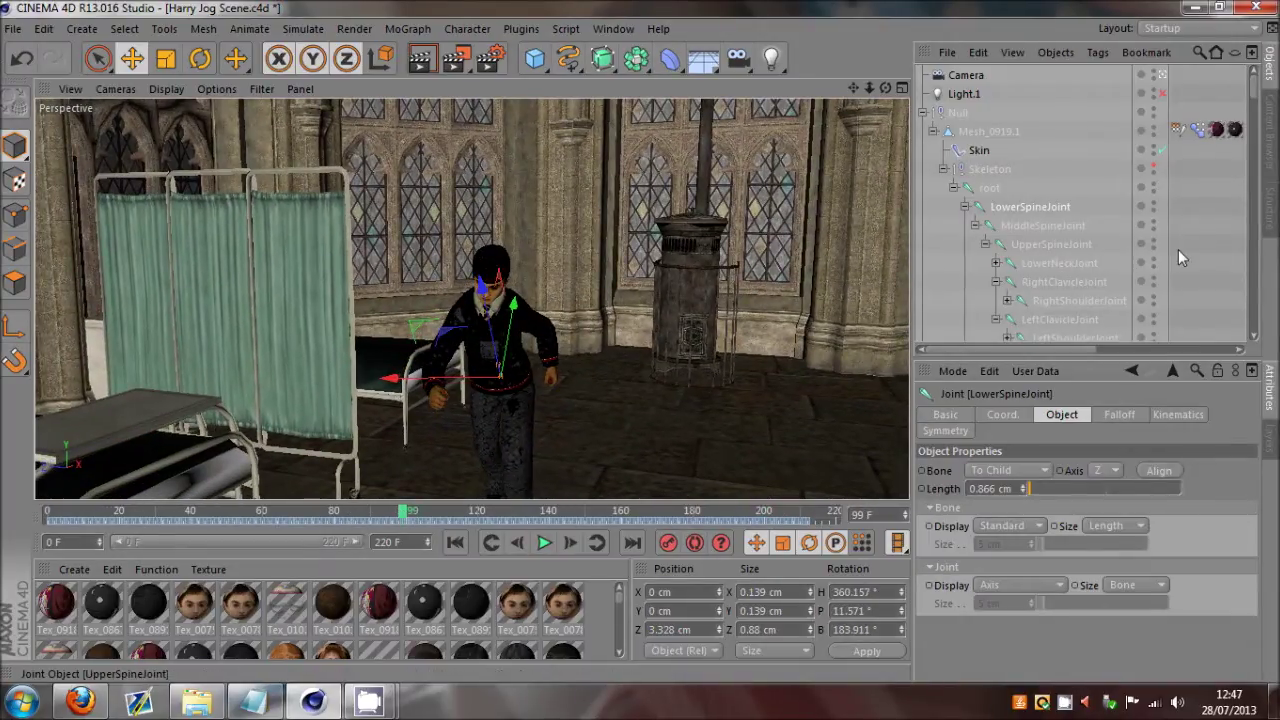
Step: Examine the timeline keyframes of individual joints by comparing LowerSpineJoint, its child joints and the Skeleton null
{"action": "left_click", "coordinate": [1228, 226]}
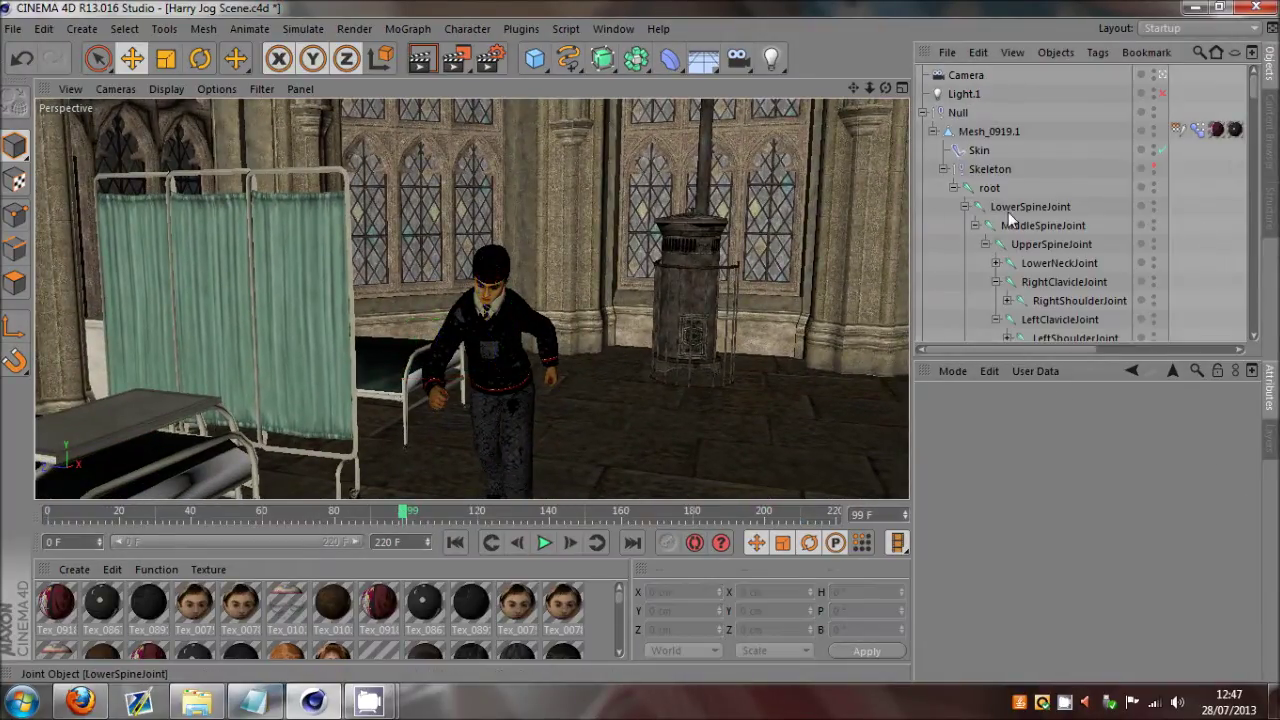
{"action": "left_click", "coordinate": [1030, 207]}
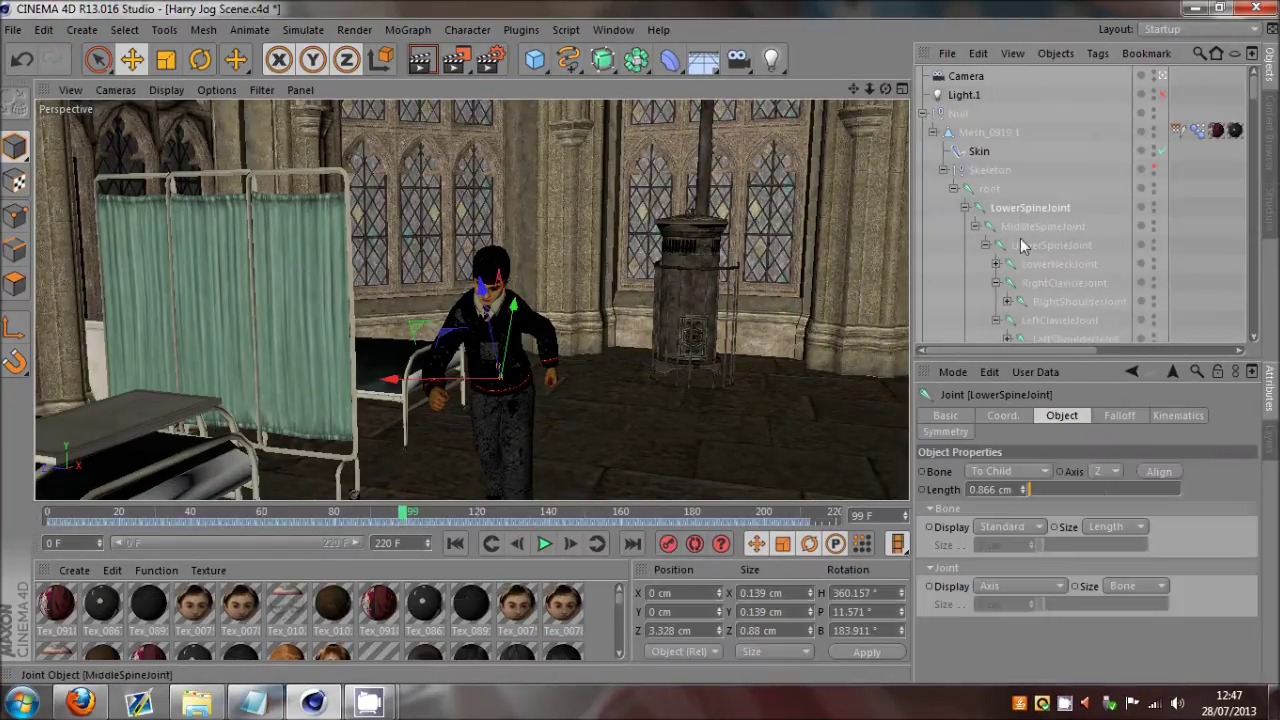
{"action": "left_click", "coordinate": [1063, 325]}
{"action": "left_click", "coordinate": [983, 171]}
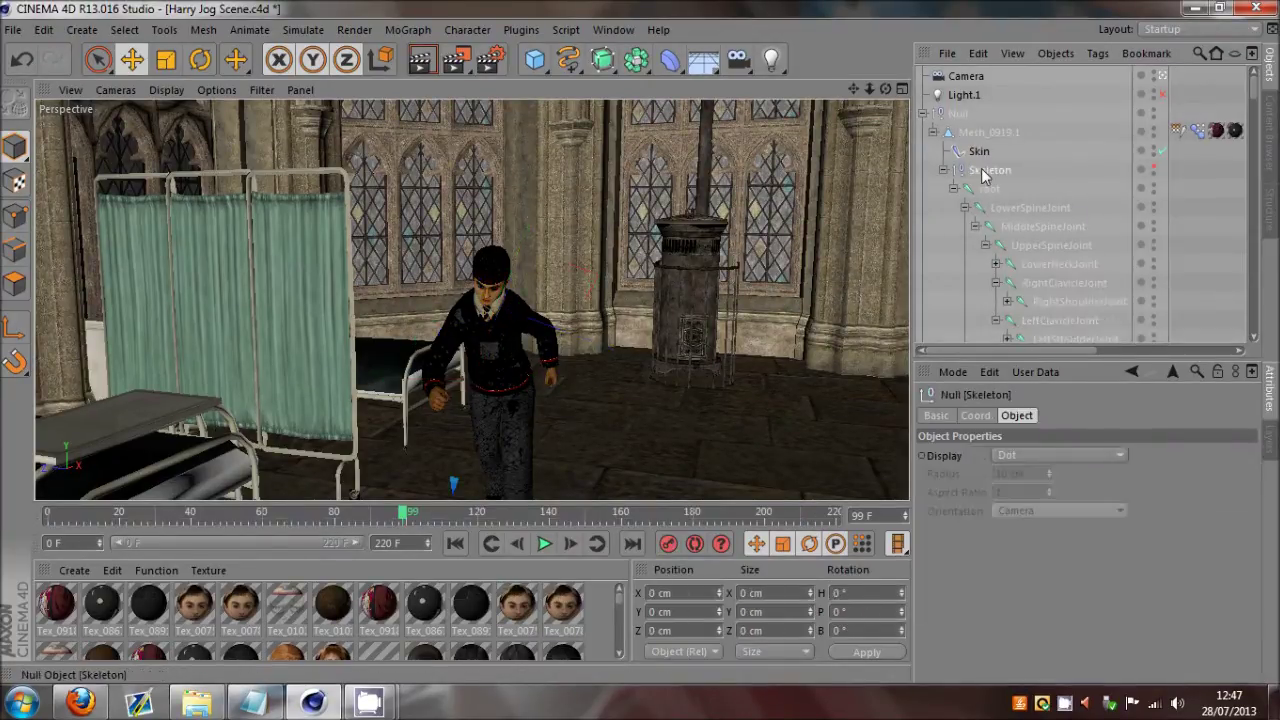
{"action": "left_click", "coordinate": [997, 206]}
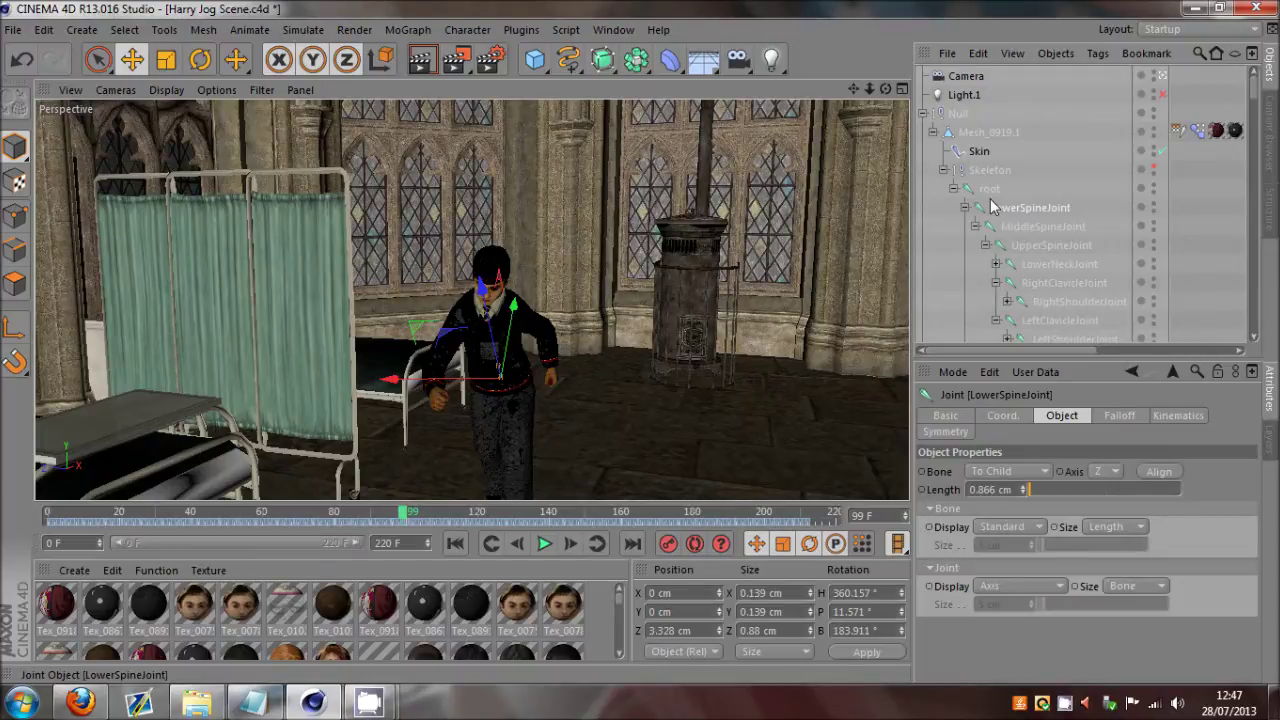
{"action": "left_click", "coordinate": [1028, 226]}
{"action": "left_click", "coordinate": [995, 208]}
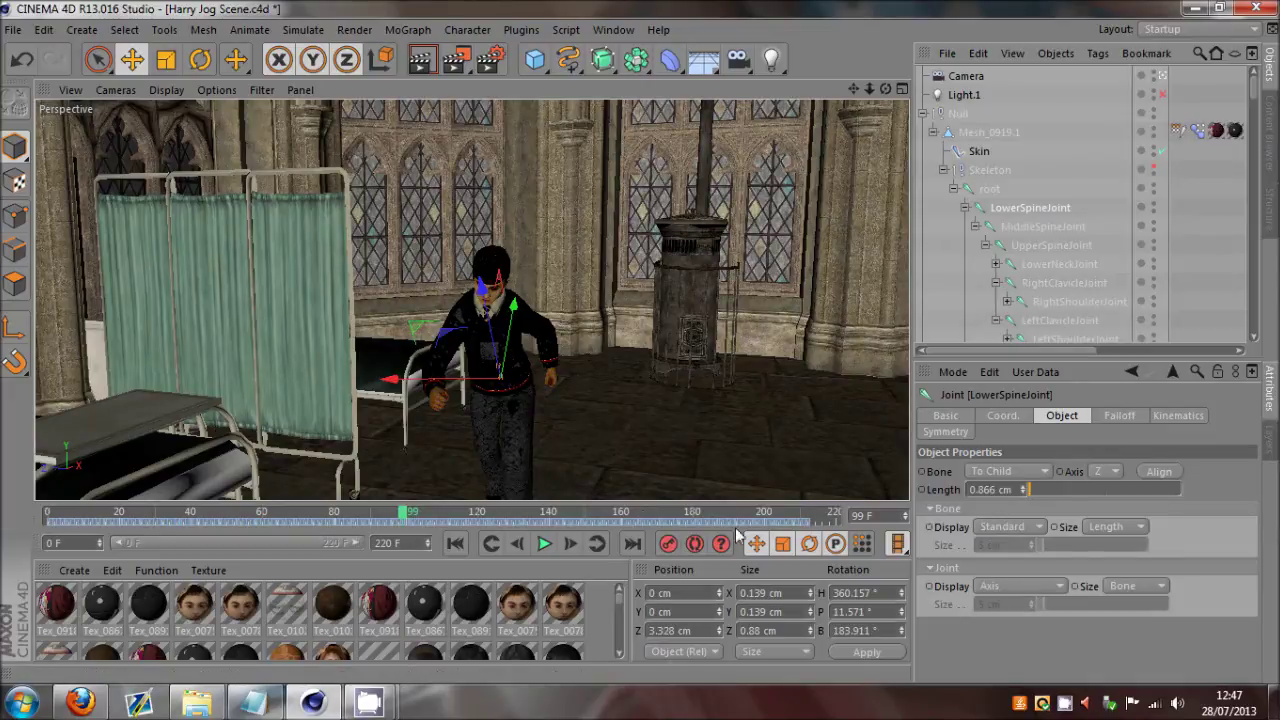
Step: Try selecting every object in the scene to show all keyframes, and clear the selection
{"action": "left_click", "coordinate": [978, 176]}
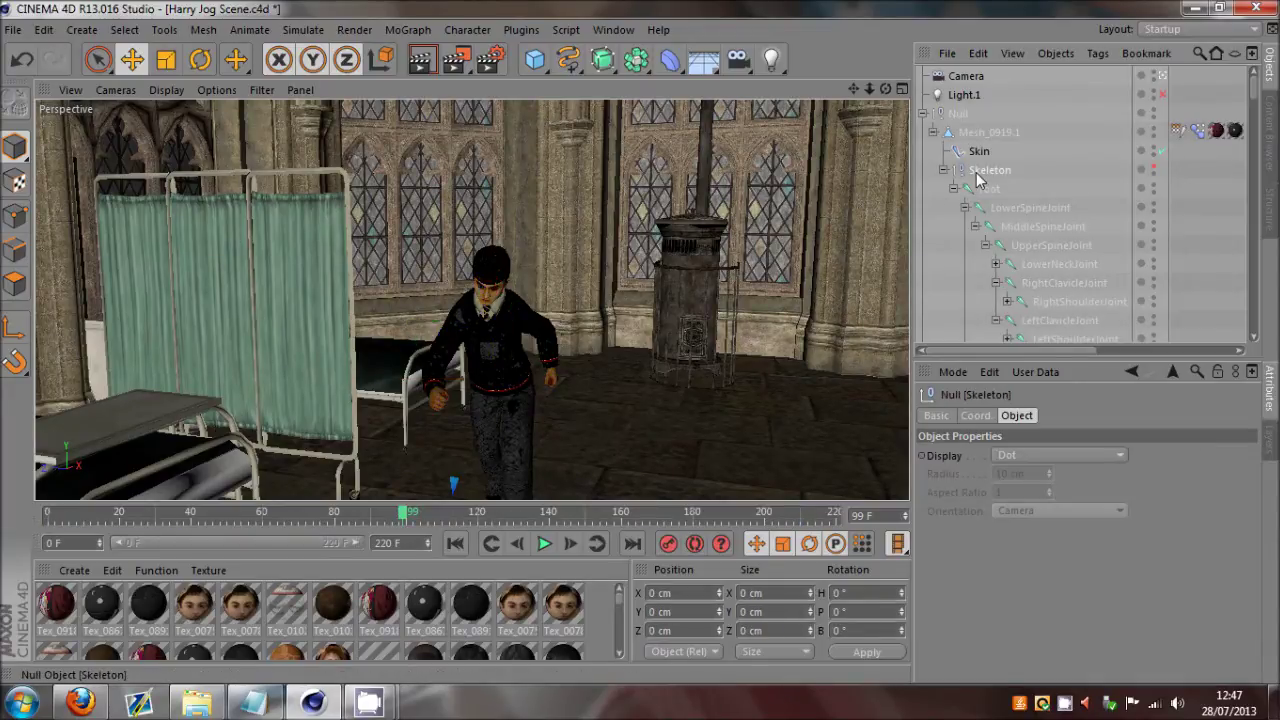
{"action": "right_click", "coordinate": [978, 178]}
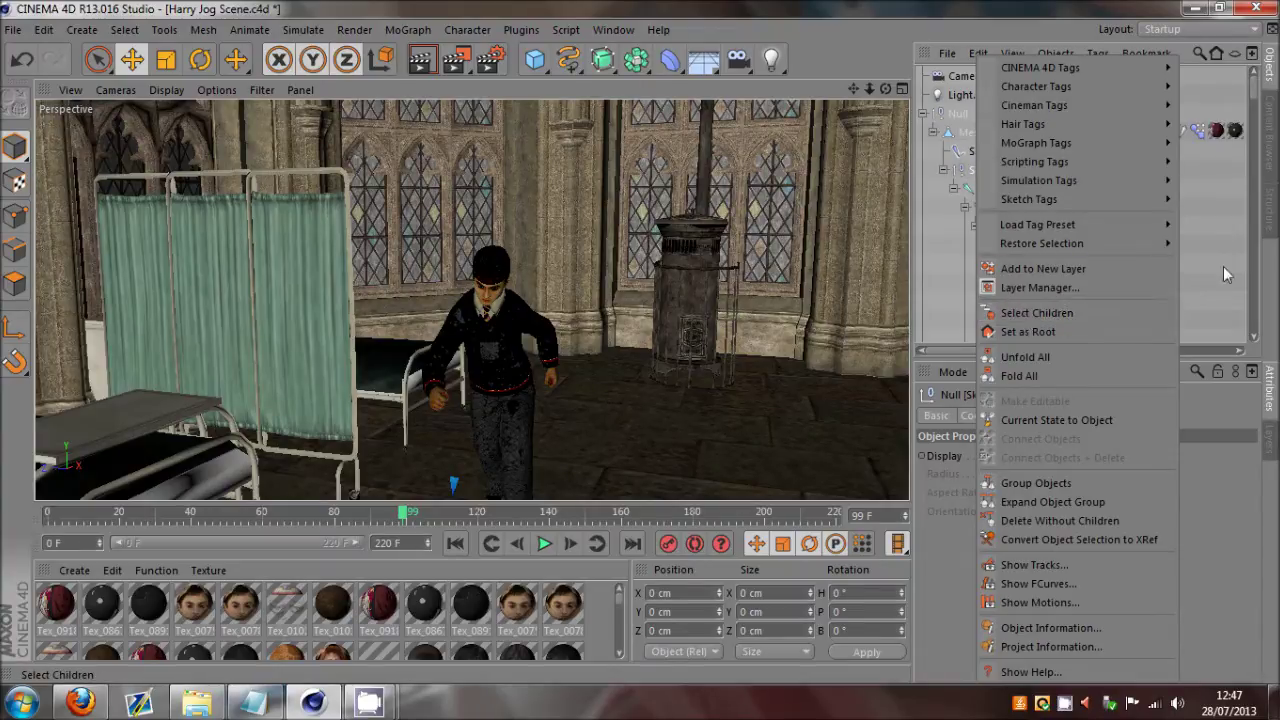
{"action": "left_click", "coordinate": [1230, 224]}
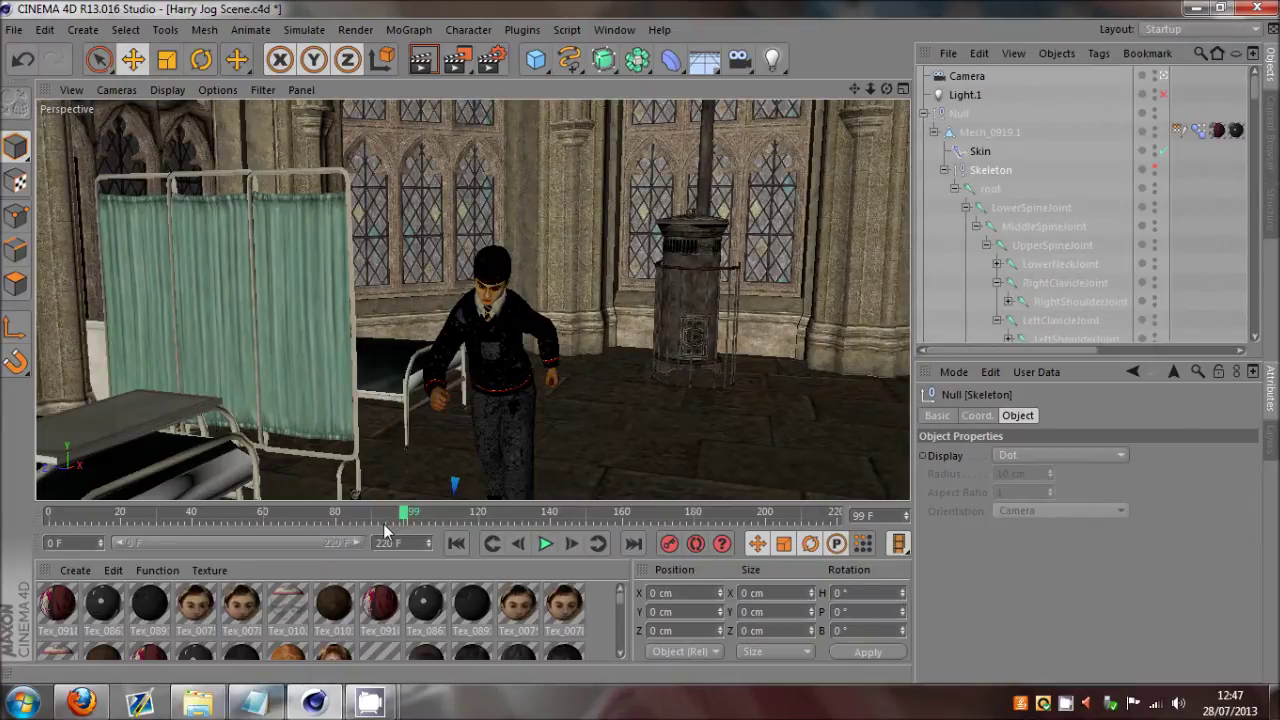
{"action": "left_click", "coordinate": [1188, 207]}
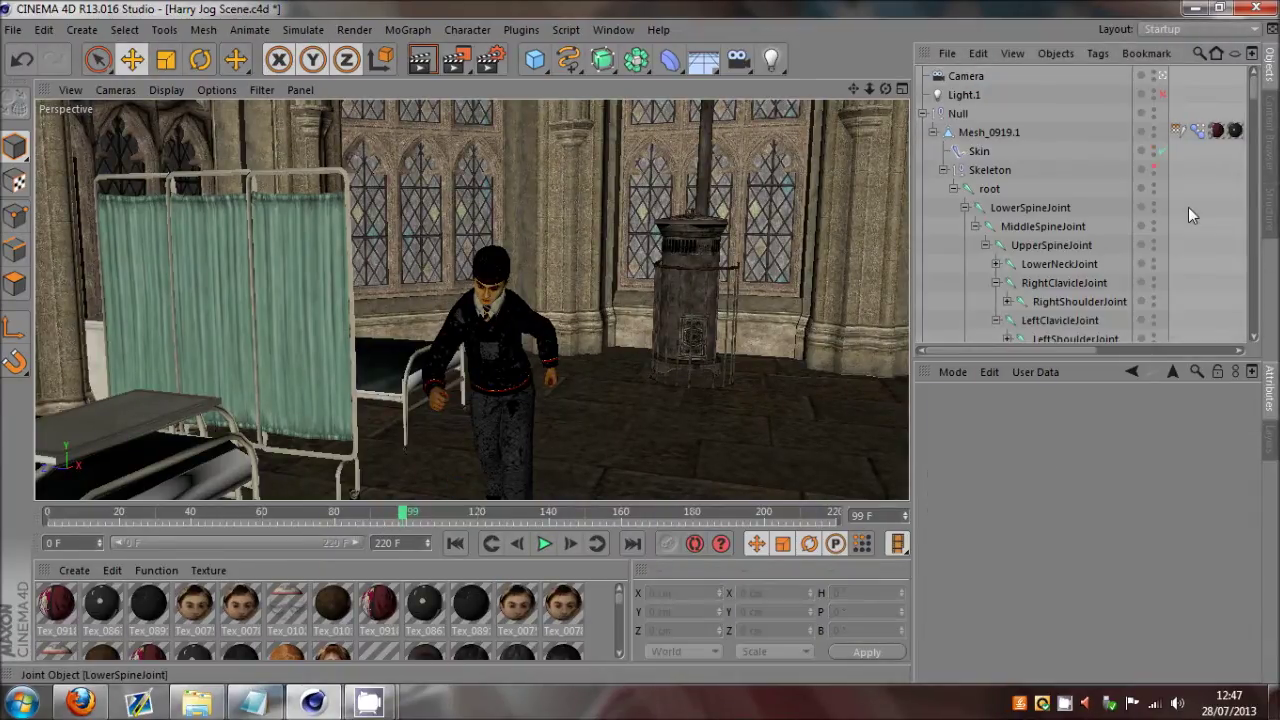
{"action": "key", "text": "ctrl+a"}
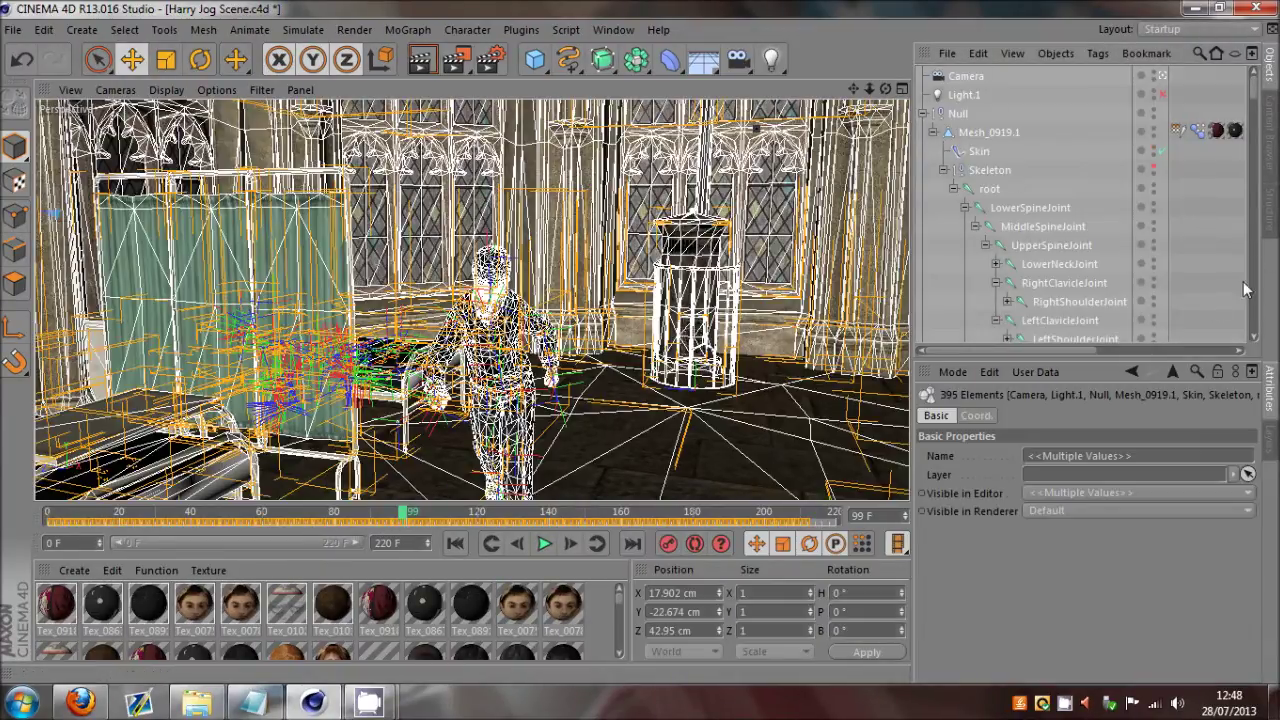
{"action": "left_click", "coordinate": [1236, 282]}
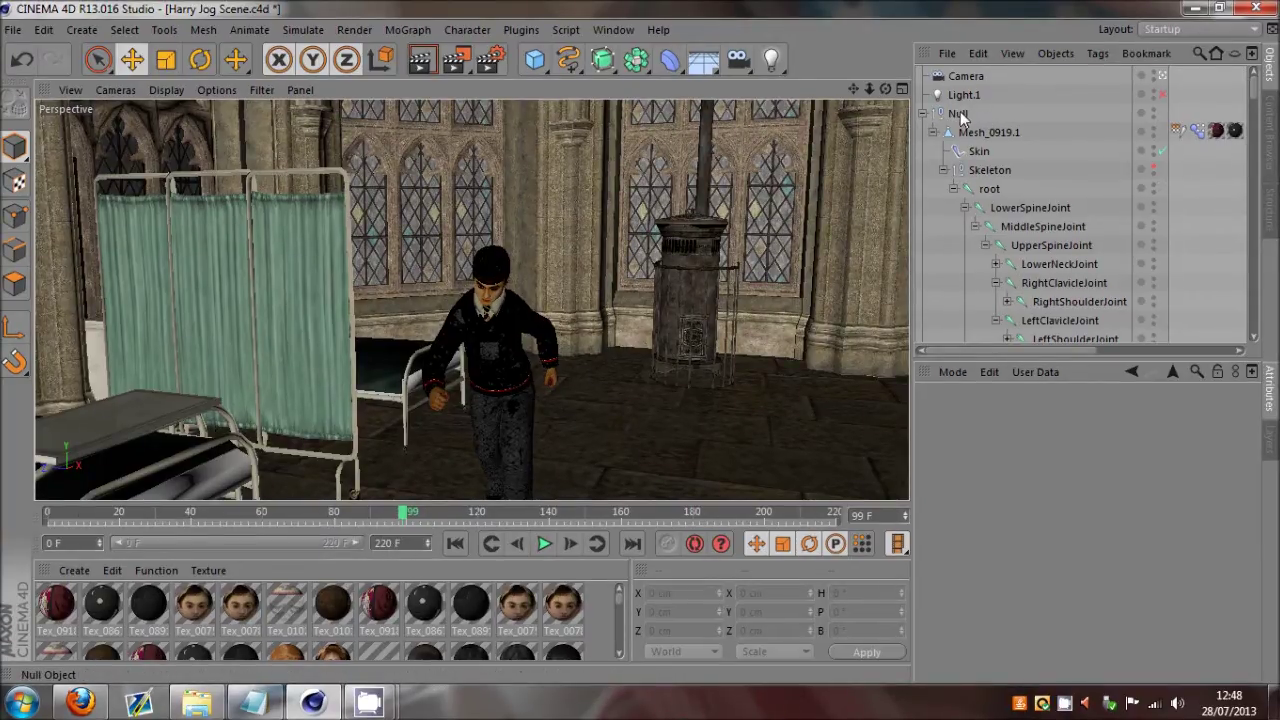
Step: Select the Skeleton null with all its children and move their keyframes earlier so they end near frame 110
{"action": "left_click", "coordinate": [978, 174]}
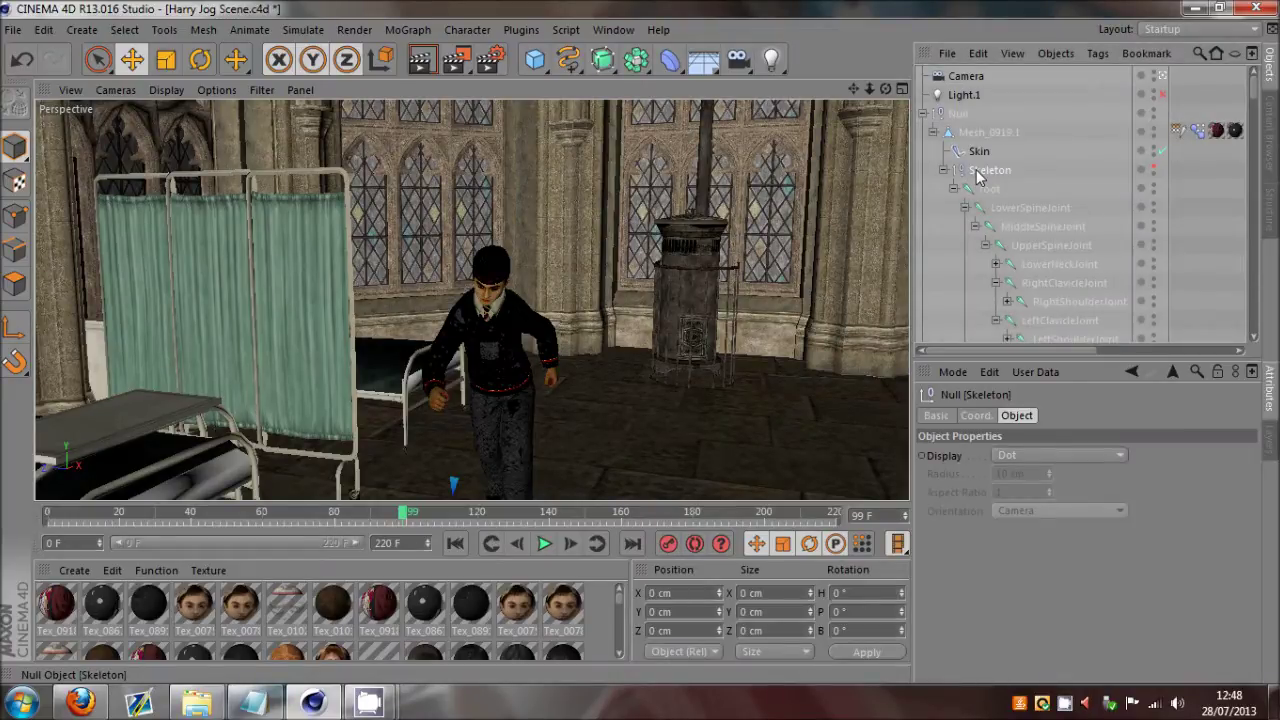
{"action": "right_click", "coordinate": [978, 176]}
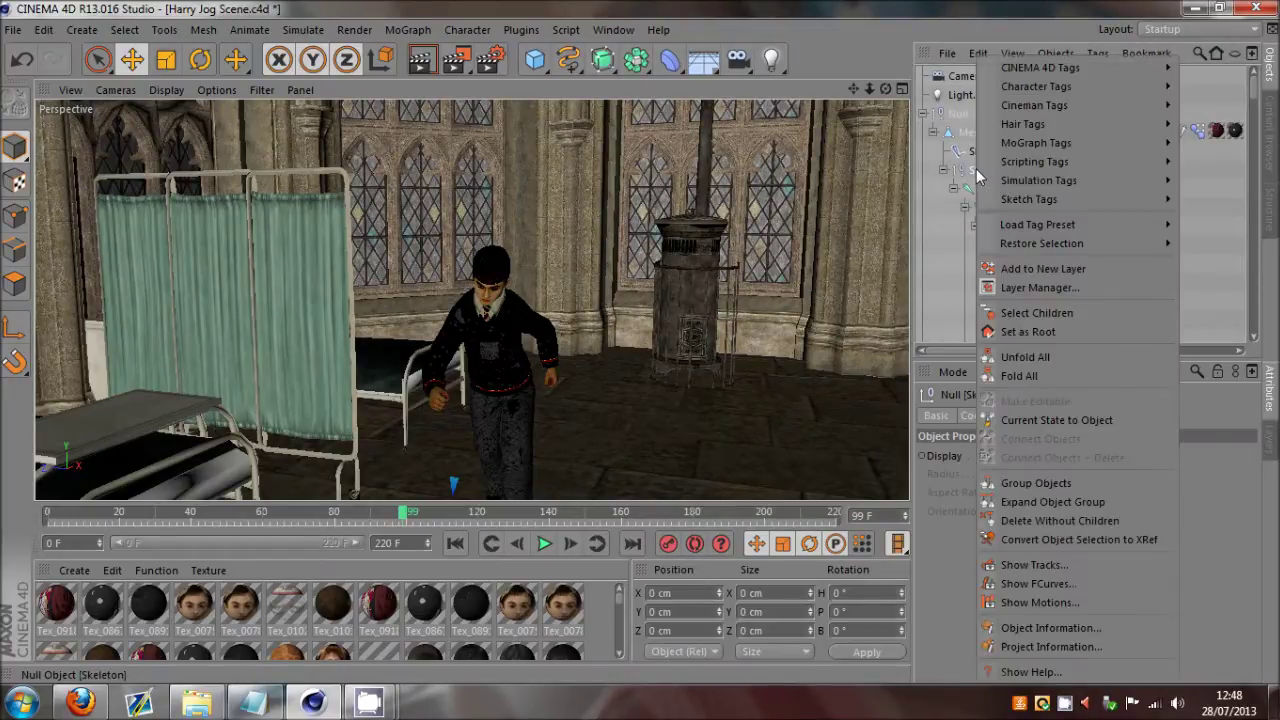
{"action": "left_click", "coordinate": [1037, 313]}
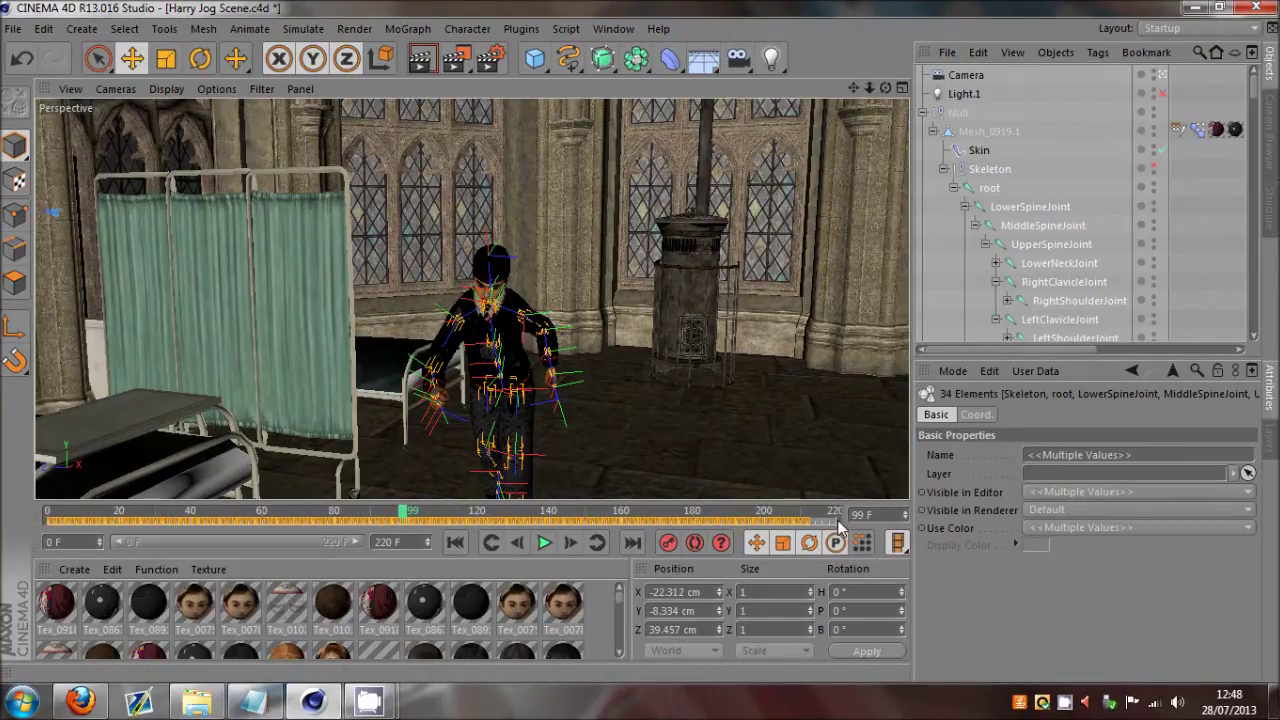
{"action": "left_click_drag", "start_coordinate": [838, 521], "coordinate": [430, 529]}
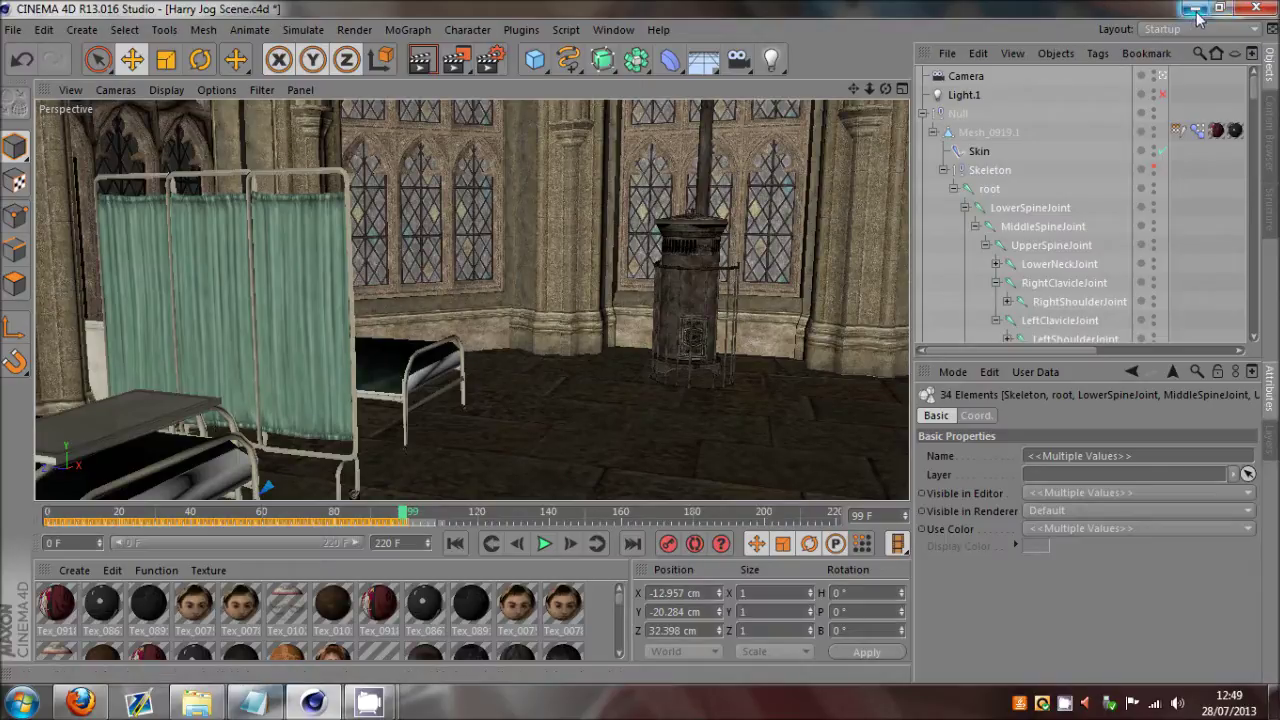
Step: Set the project's start frame to -10 and select LowerSpineJoint to inspect its moved keyframes
{"action": "left_click", "coordinate": [1215, 200]}
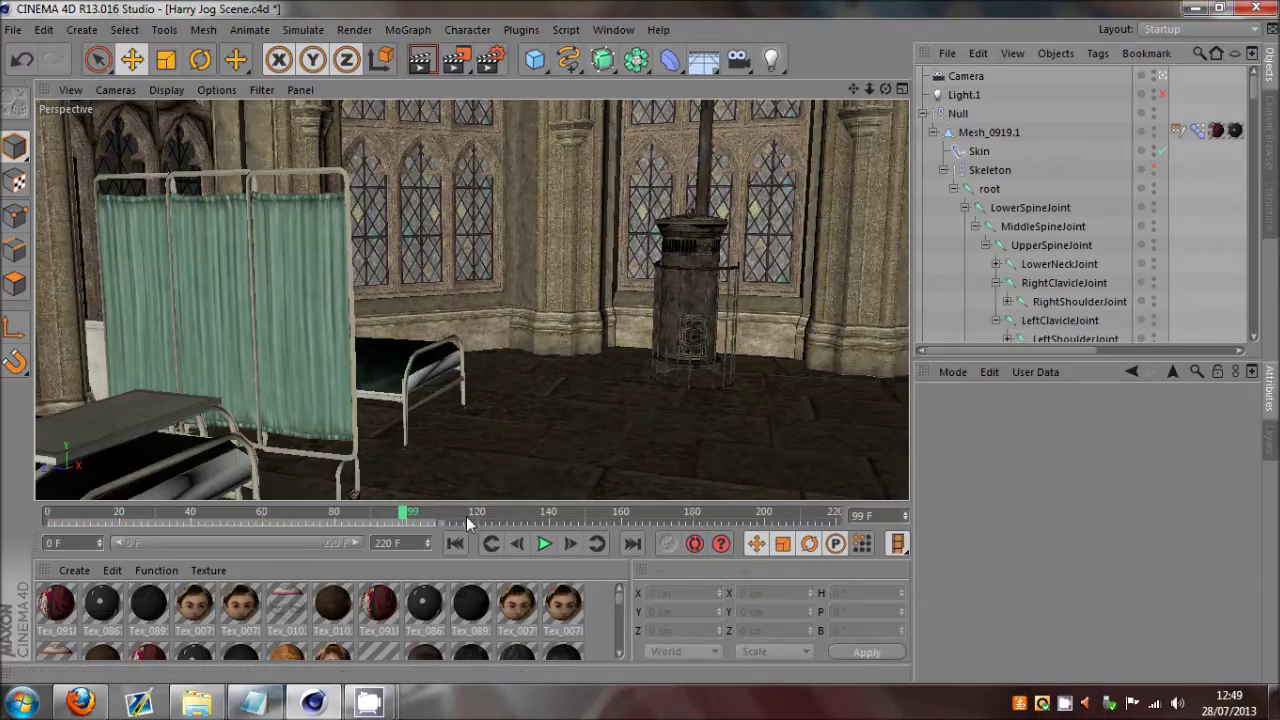
{"action": "double_click", "coordinate": [80, 537]}
{"action": "type", "text": "-10"}
{"action": "key", "text": "Return"}
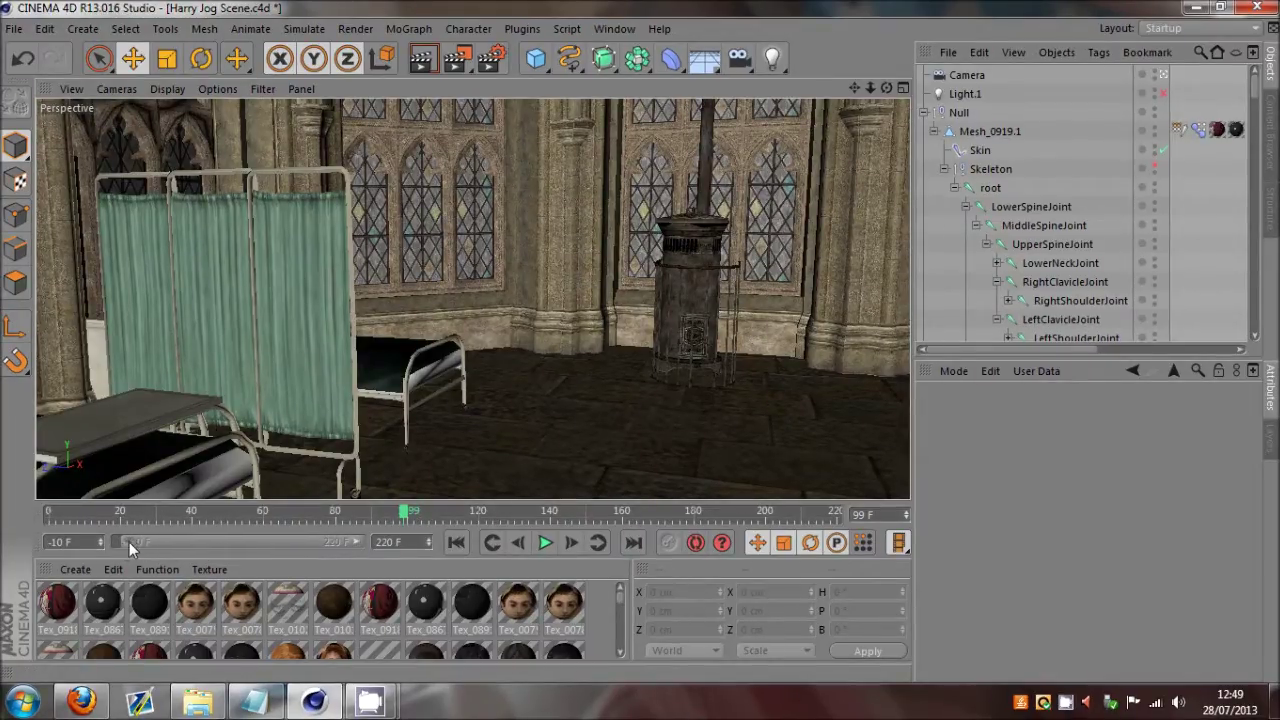
{"action": "left_click", "coordinate": [1003, 206]}
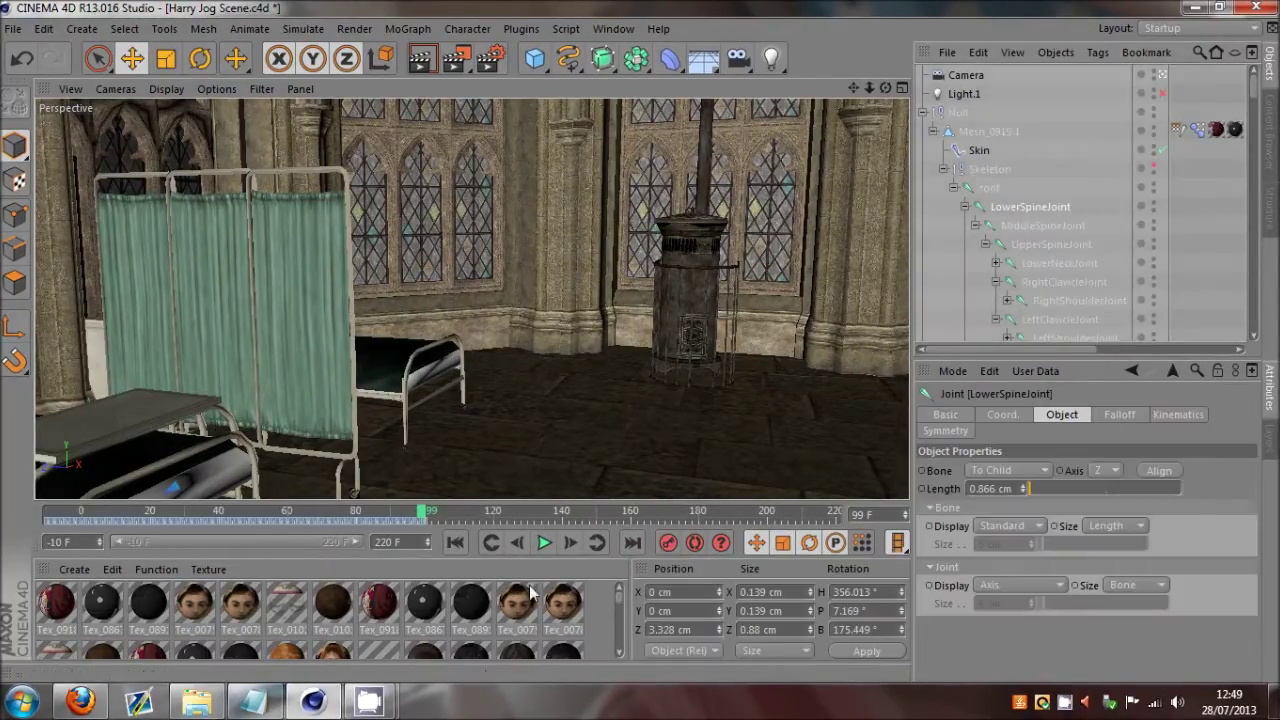
Step: Set the project's start frame to -40, extend the visible timeline range and scrub to frame -23
{"action": "left_click_drag", "start_coordinate": [413, 522], "coordinate": [4, 546]}
{"action": "type", "text": "-40"}
{"action": "key", "text": "Return"}
{"action": "left_click_drag", "start_coordinate": [143, 542], "coordinate": [100, 510]}
Step: Undo the skeleton keyframe move and set the project's start frame to 0
{"action": "key", "text": "ctrl+a"}
{"action": "key", "text": "ctrl+z"}
{"action": "key", "text": "ctrl+z"}
{"action": "key", "text": "ctrl+z"}
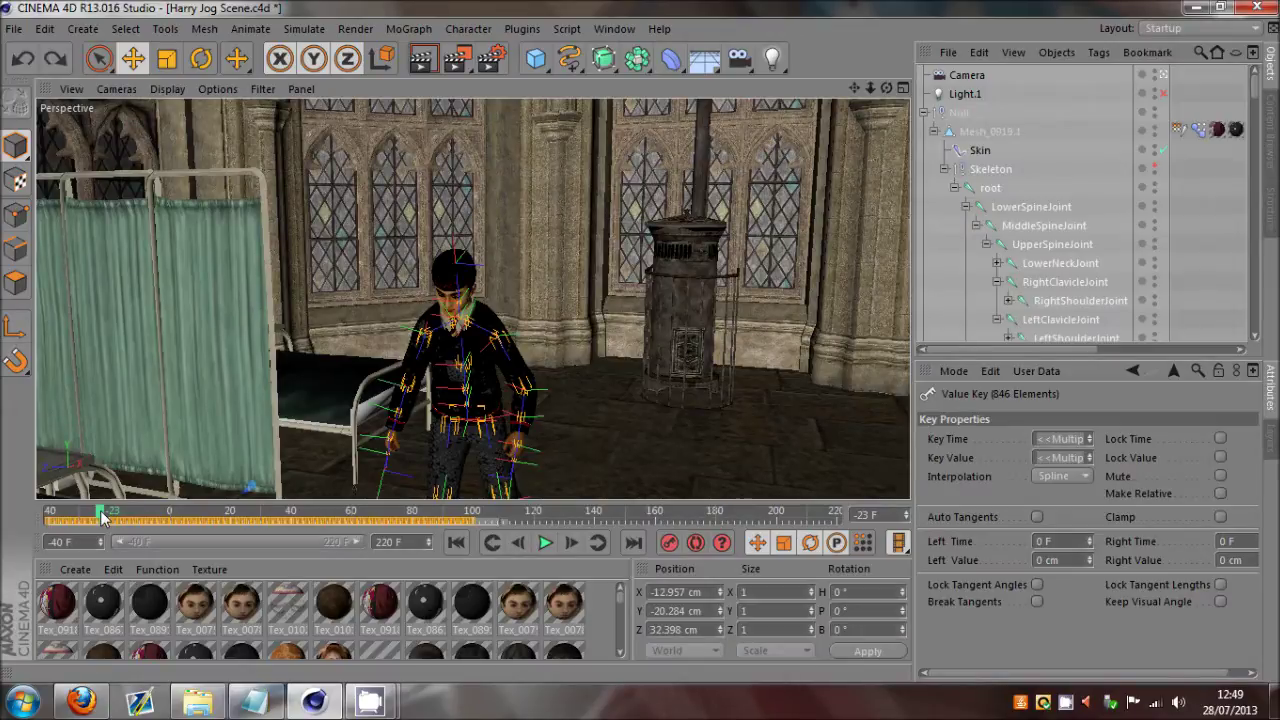
{"action": "key", "text": "Delete"}
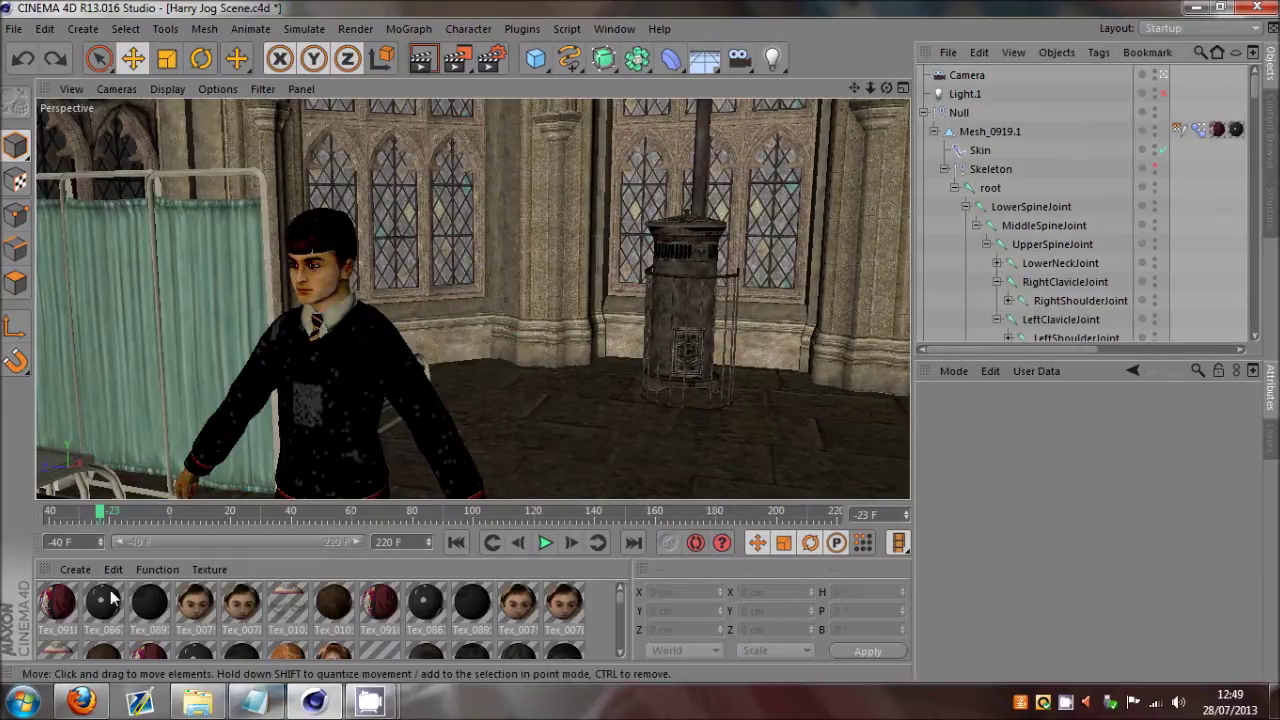
{"action": "double_click", "coordinate": [92, 544]}
{"action": "type", "text": "0"}
{"action": "key", "text": "Return"}
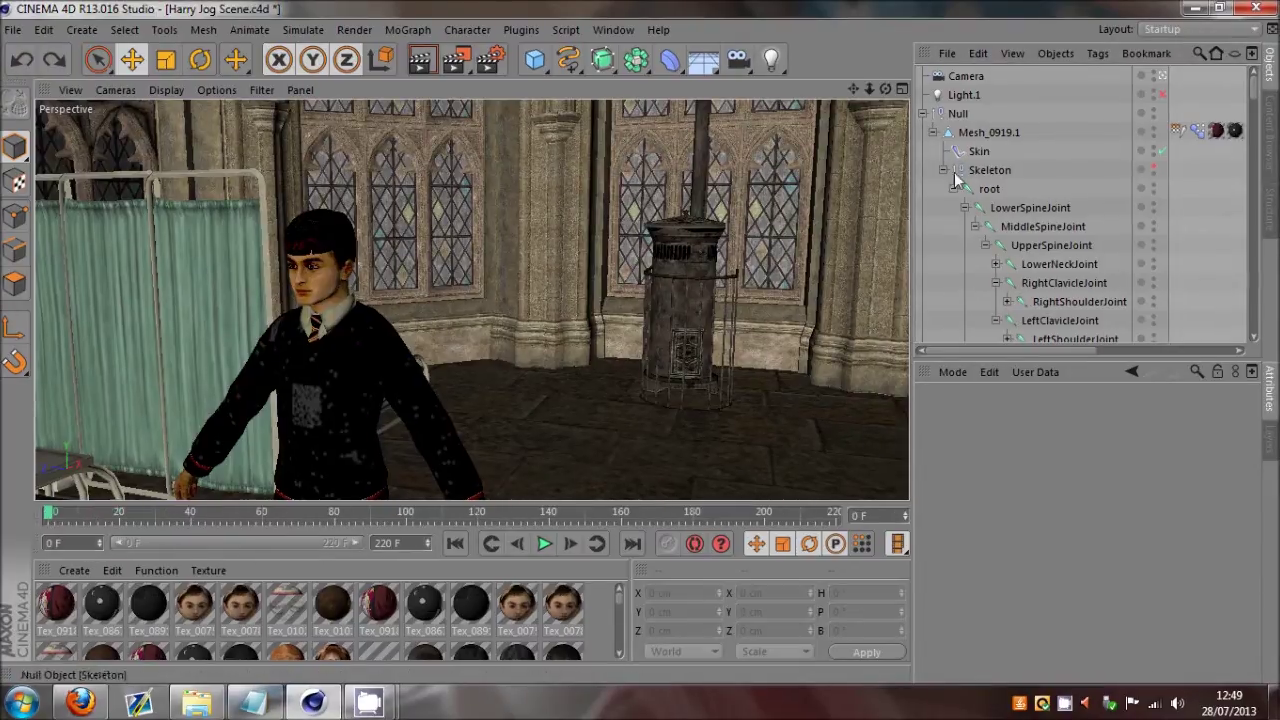
Step: Select the LowerSpineJoint under the Skeleton null to show its keyframes in the timeline
{"action": "left_click", "coordinate": [990, 172]}
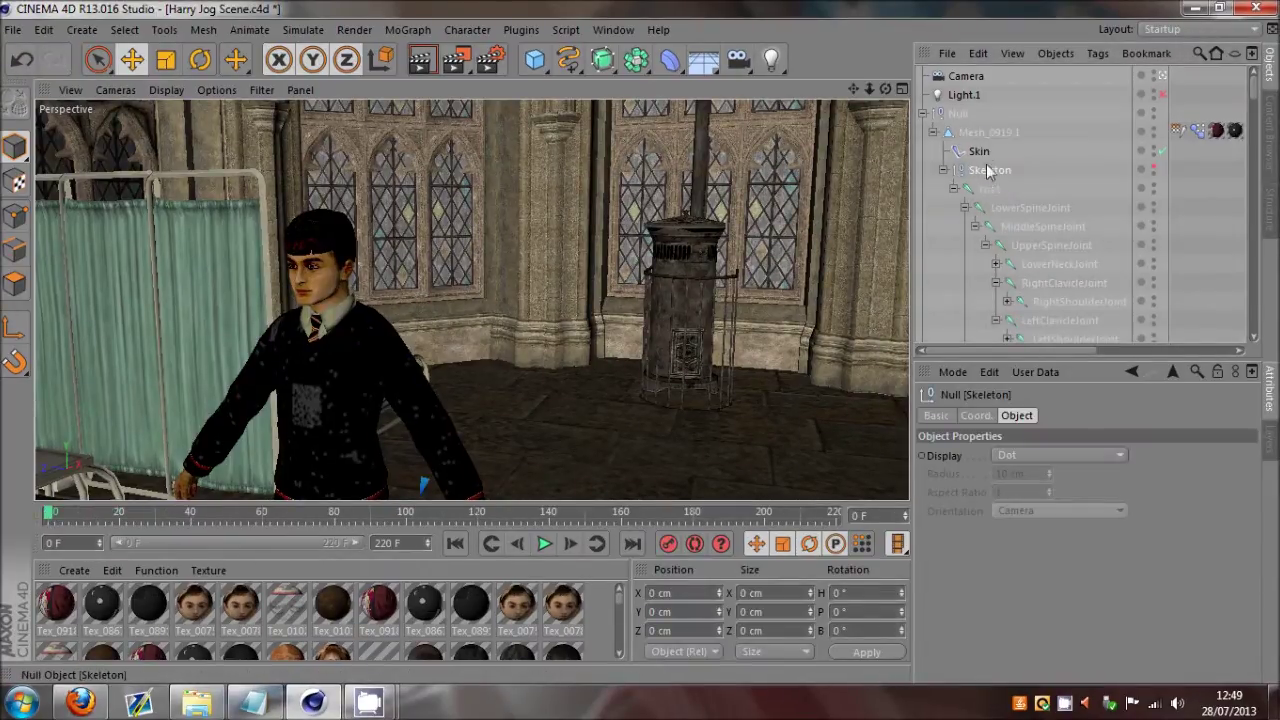
{"action": "right_click", "coordinate": [990, 172]}
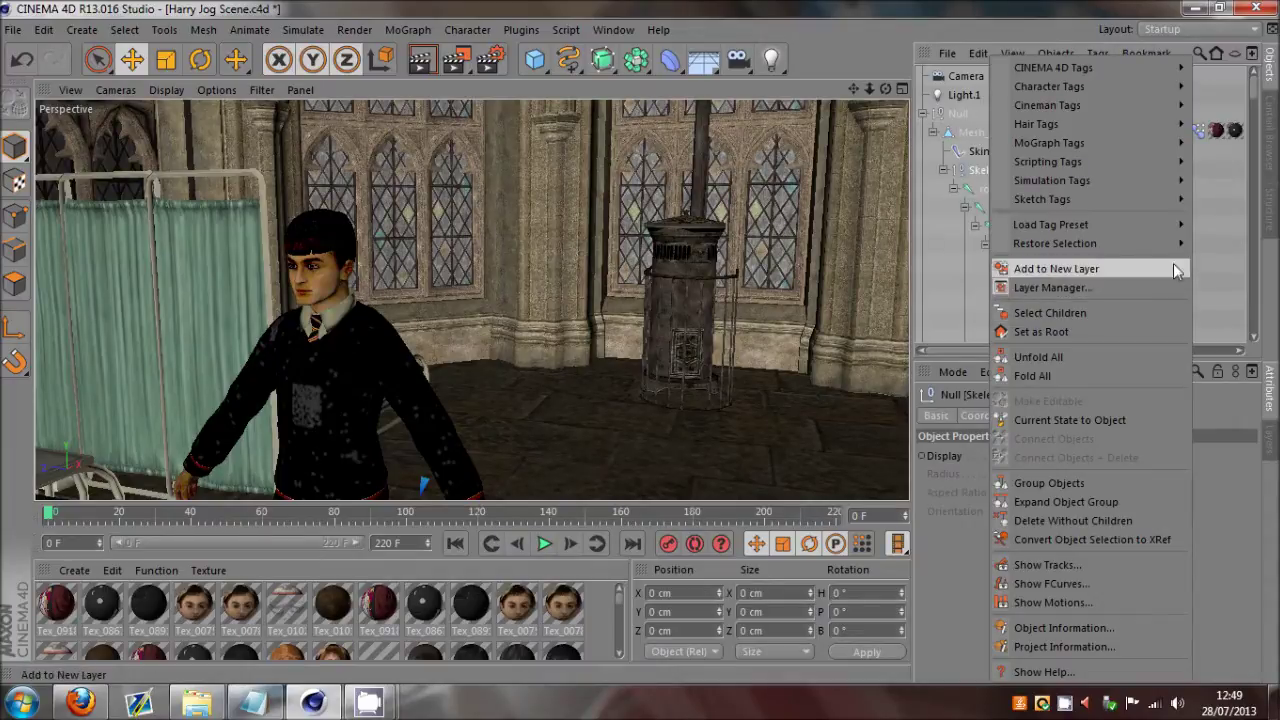
{"action": "left_click", "coordinate": [1206, 243]}
{"action": "left_click", "coordinate": [998, 208]}
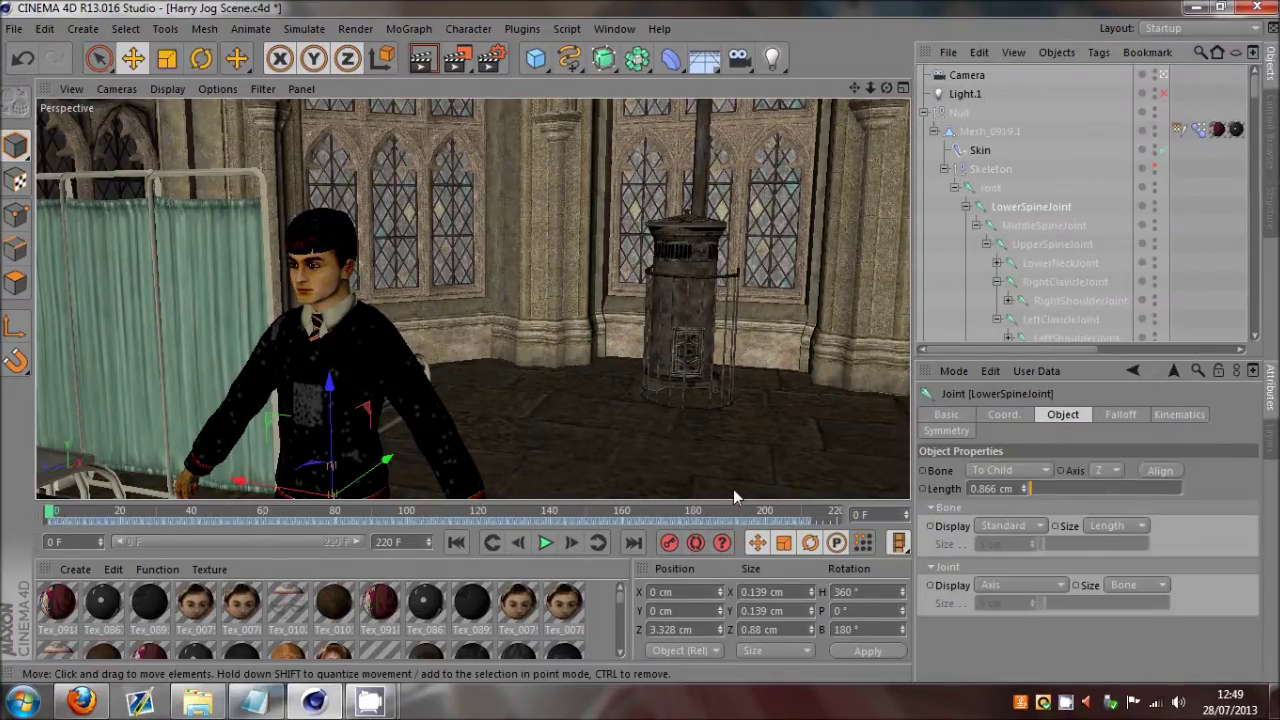
{"action": "left_click", "coordinate": [1210, 185]}
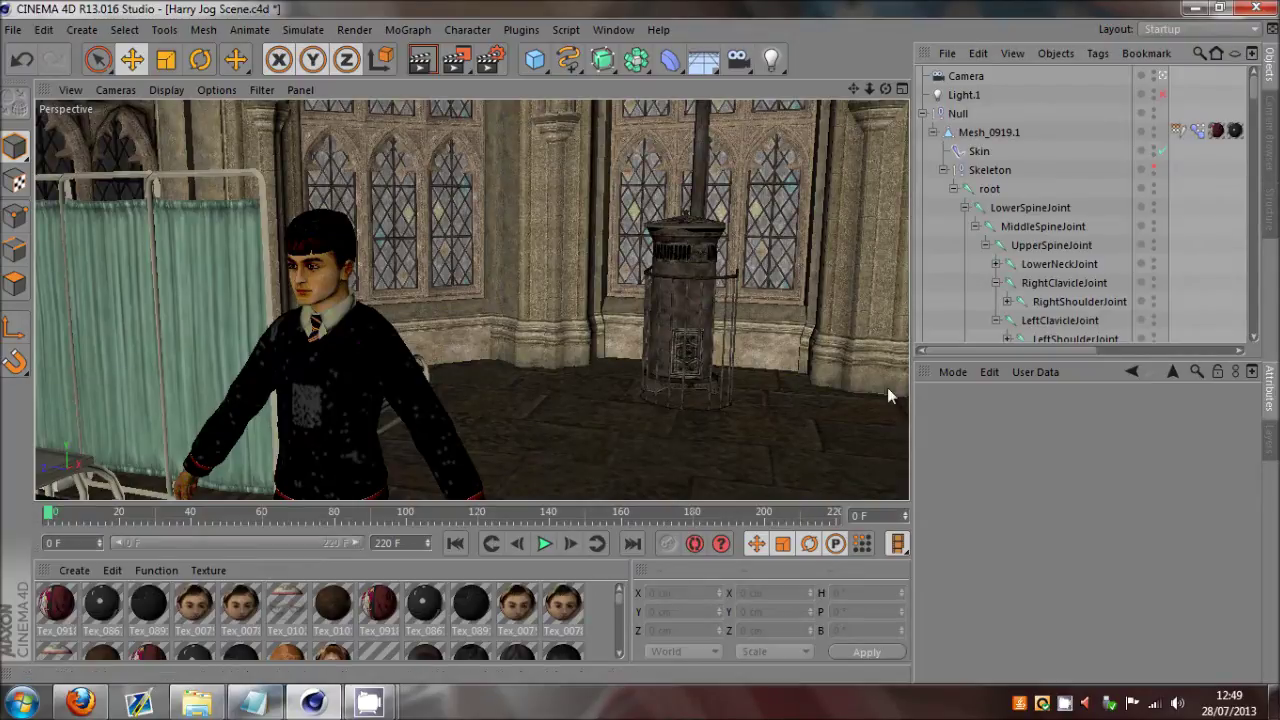
{"action": "left_click", "coordinate": [1023, 204]}
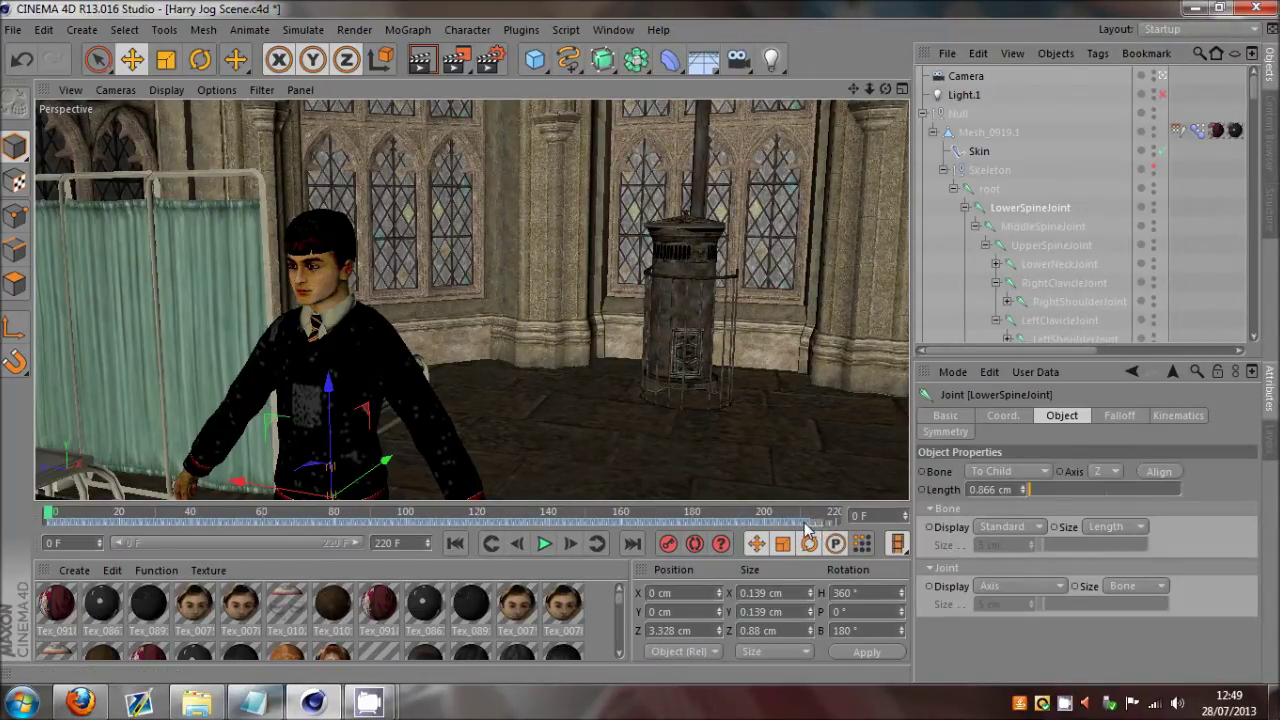
Step: Select the Skeleton null with all its children and compress their keyframes to end at about frame 104
{"action": "left_click_drag", "start_coordinate": [833, 527], "coordinate": [45, 530]}
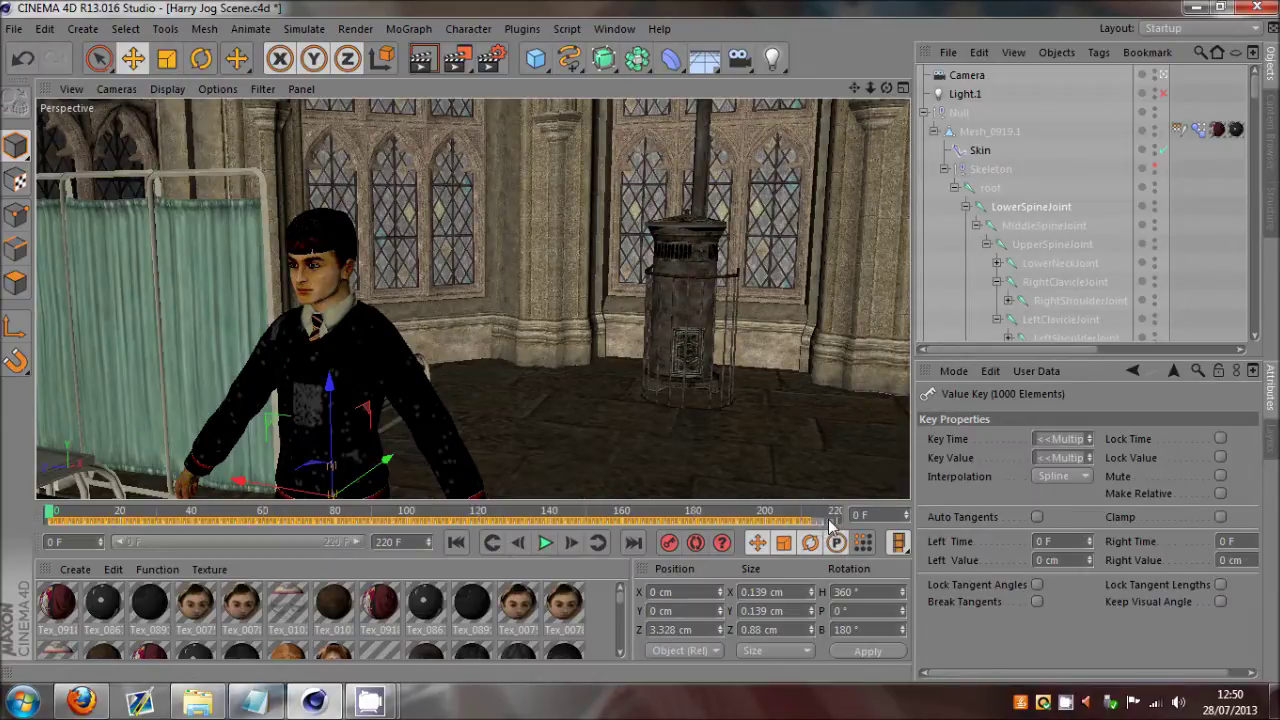
{"action": "left_click", "coordinate": [987, 175]}
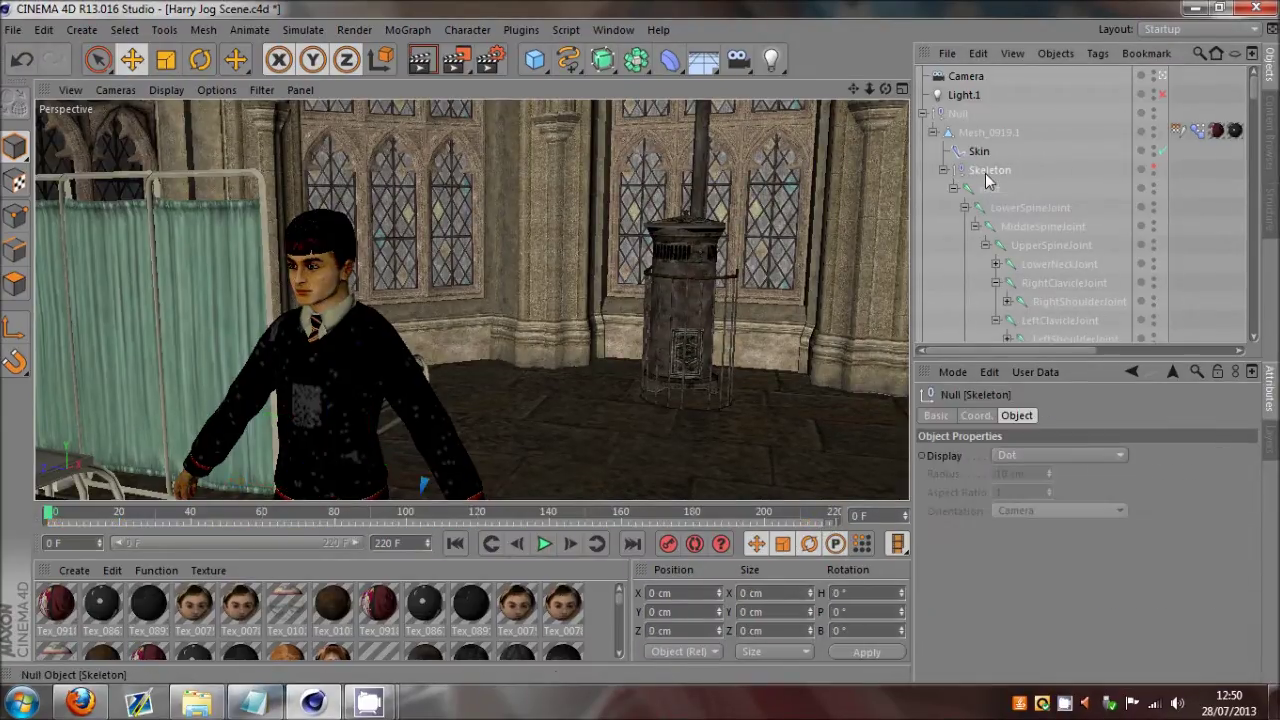
{"action": "right_click", "coordinate": [993, 177]}
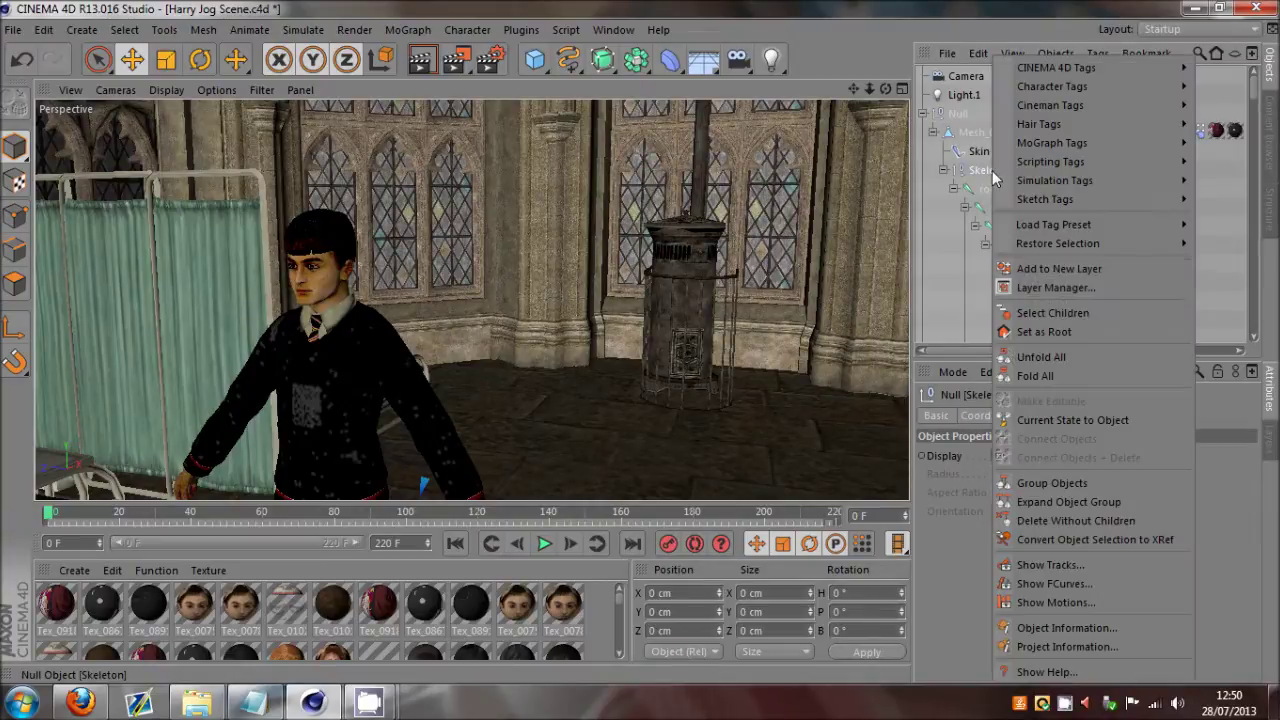
{"action": "left_click", "coordinate": [1050, 312]}
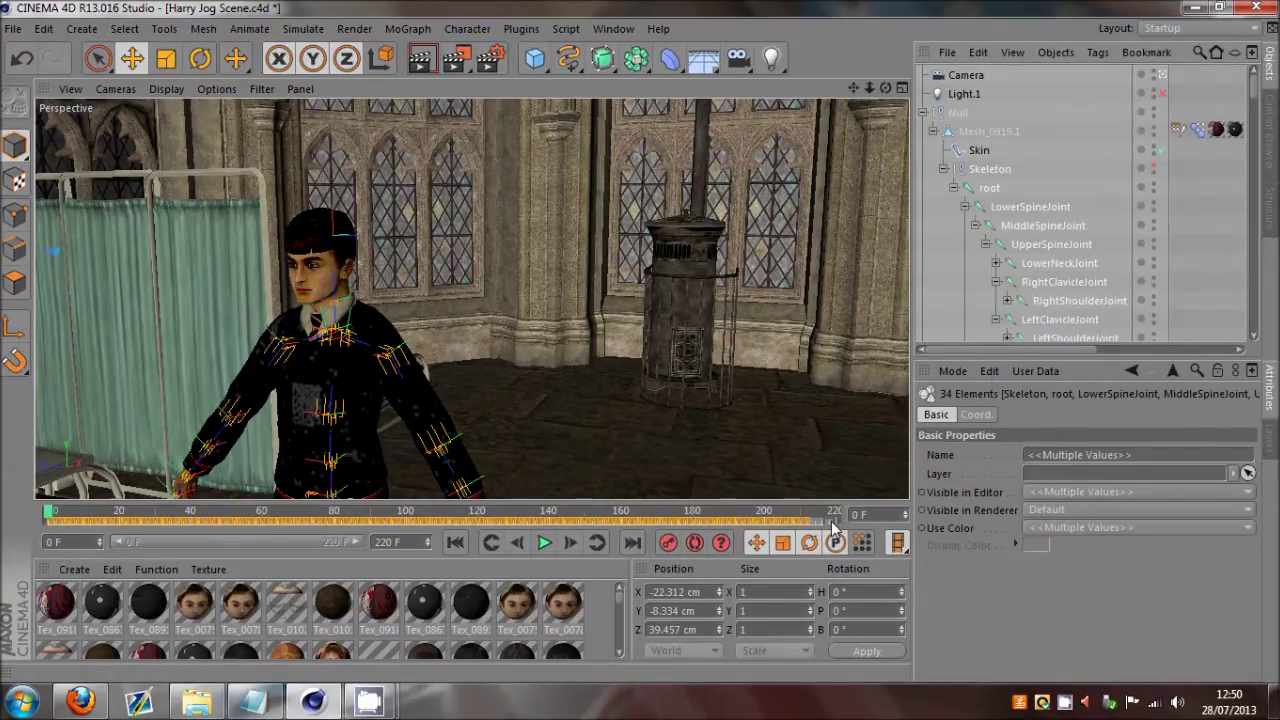
{"action": "left_click_drag", "start_coordinate": [833, 527], "coordinate": [430, 524]}
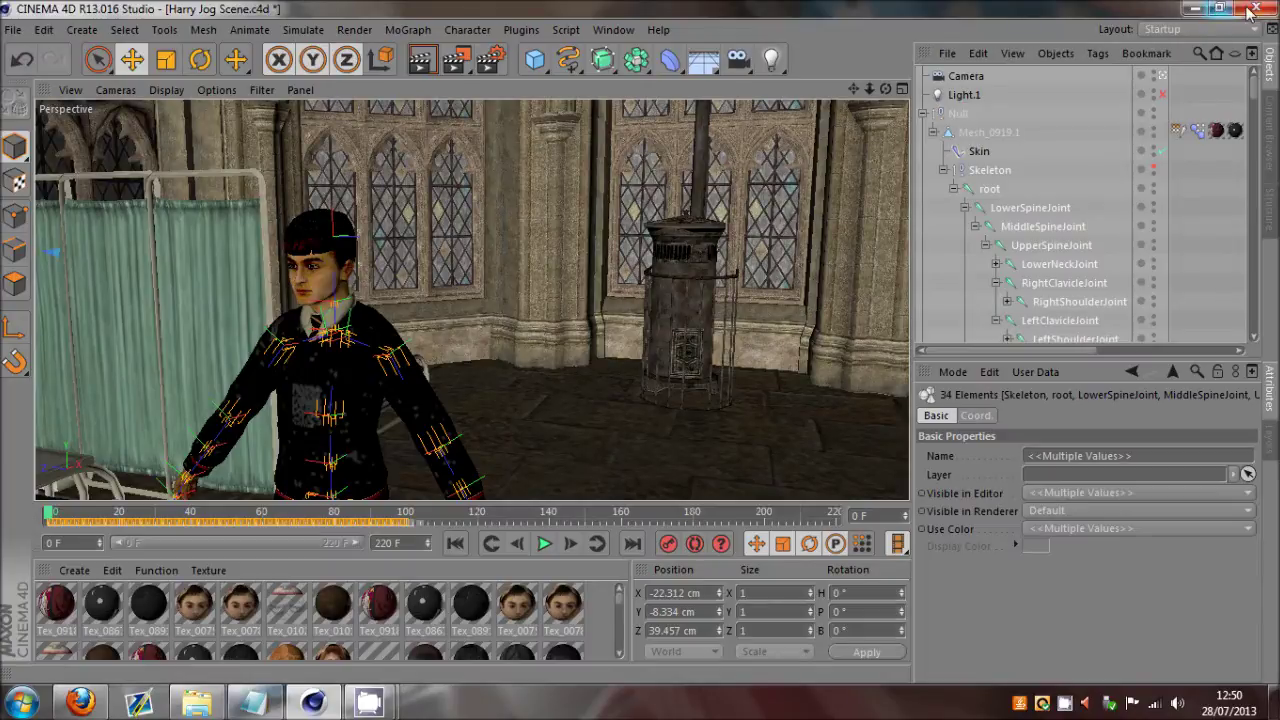
Step: Deselect the skeleton, scrub to frame 104, and select the Camera to check its view around frame 110
{"action": "left_click", "coordinate": [1201, 188]}
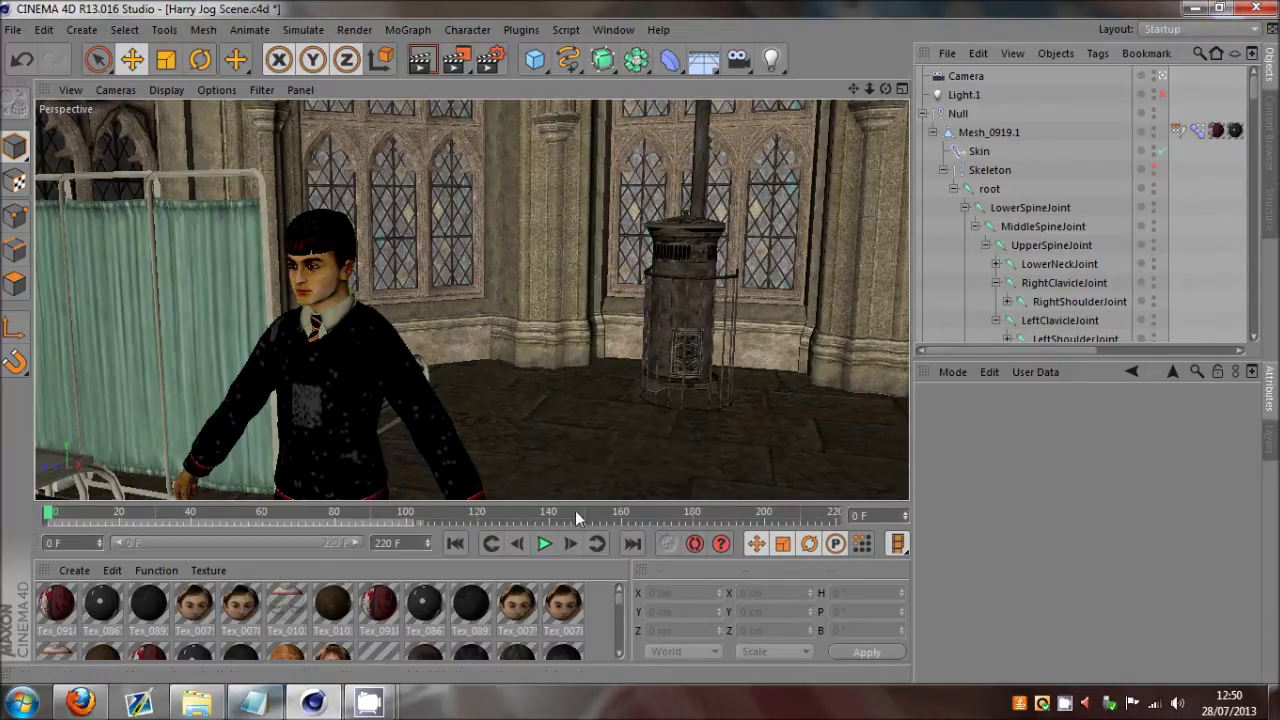
{"action": "left_click_drag", "start_coordinate": [540, 525], "coordinate": [456, 510]}
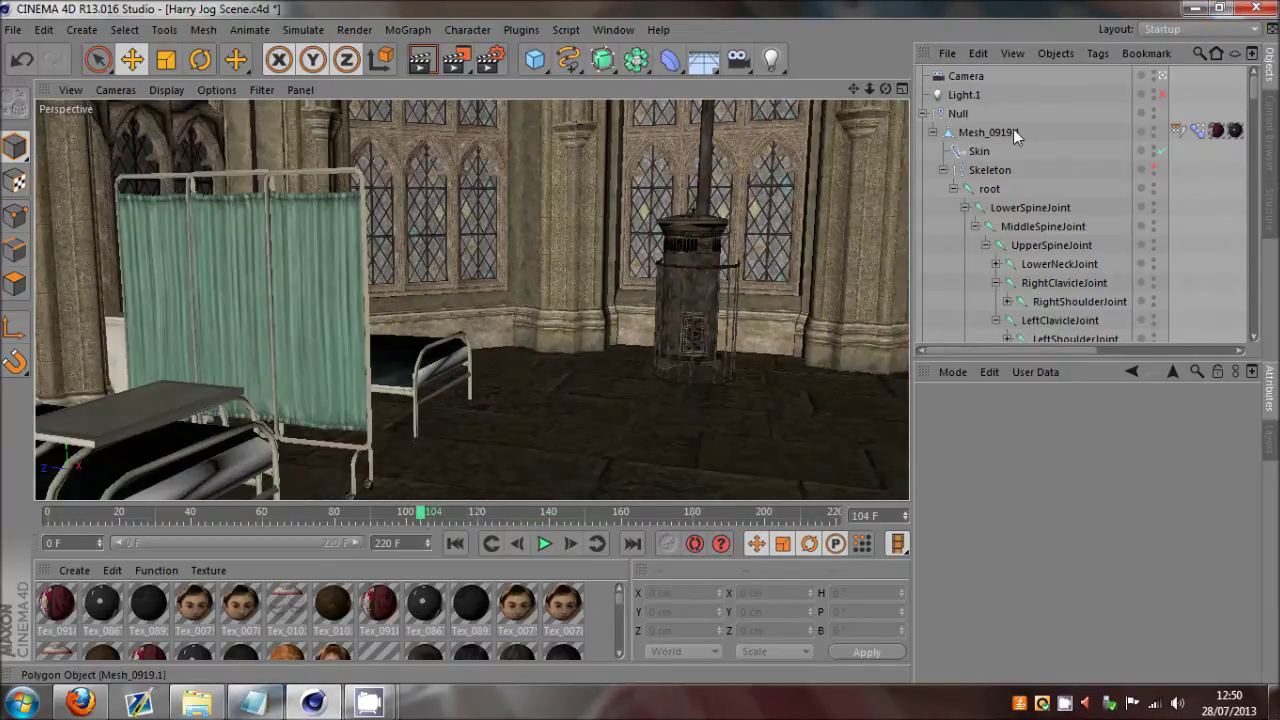
{"action": "left_click", "coordinate": [966, 77]}
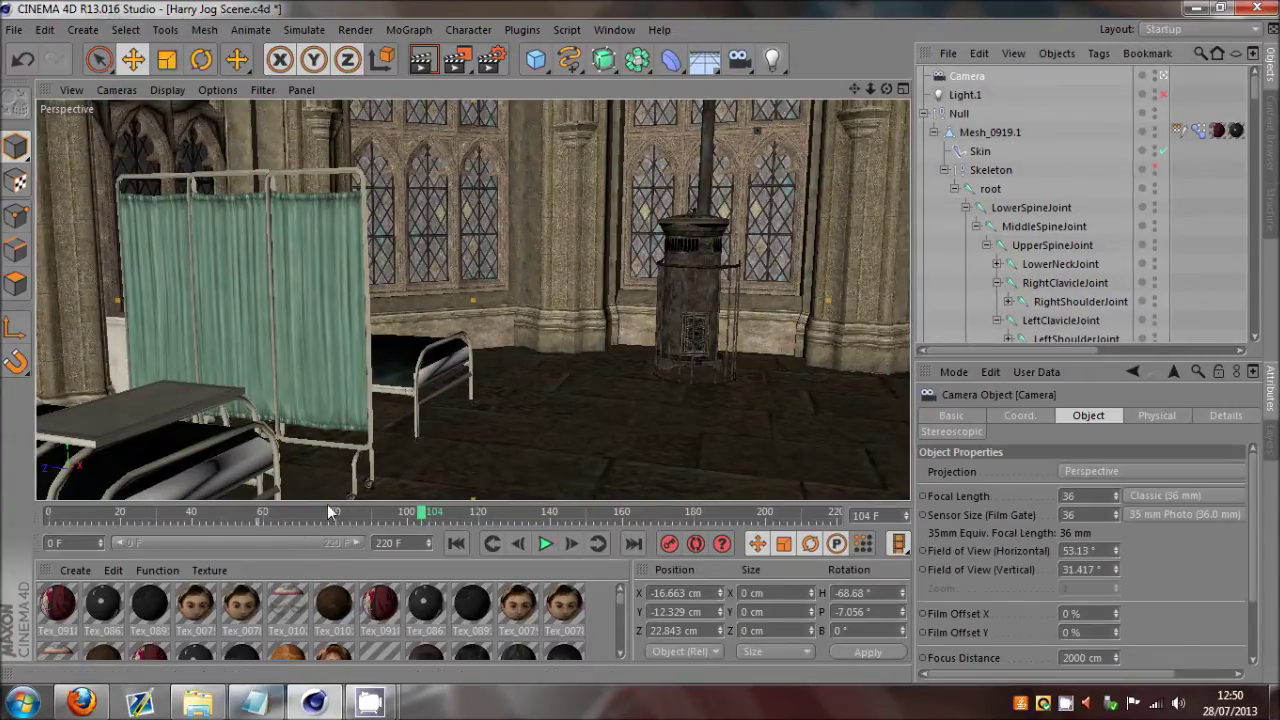
{"action": "left_click_drag", "start_coordinate": [410, 512], "coordinate": [447, 513]}
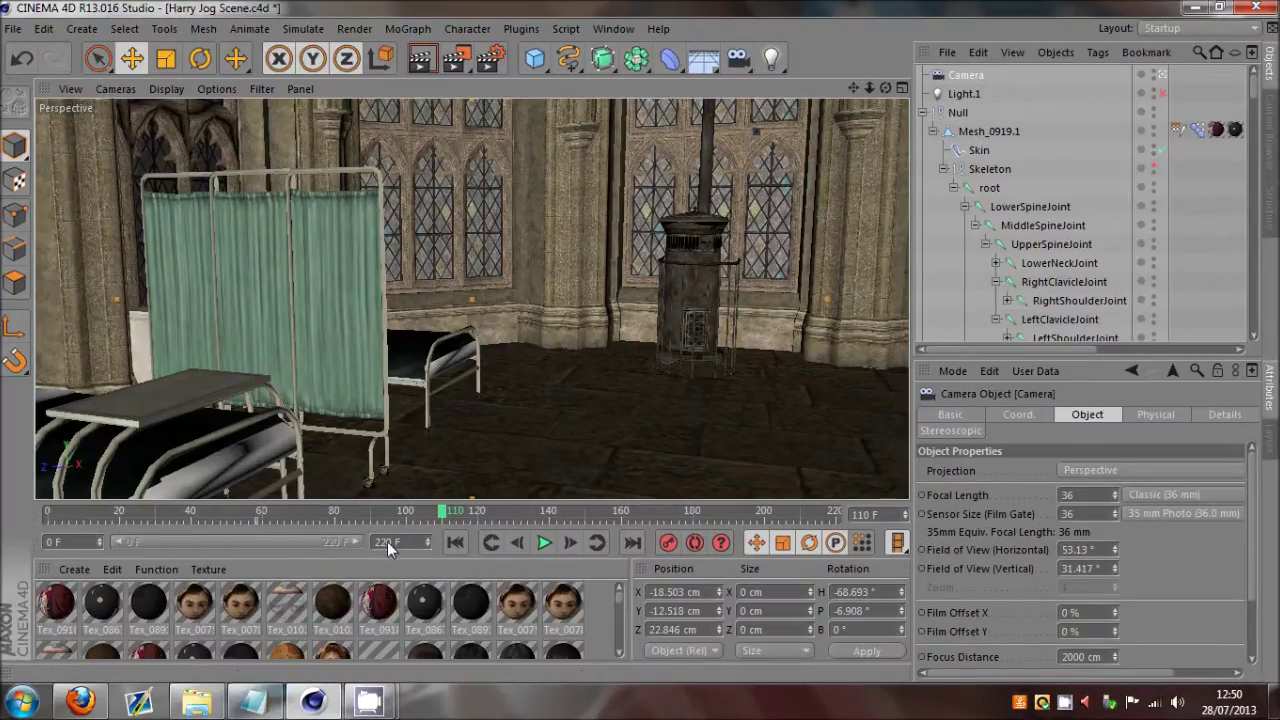
Step: Set the project's end frame to 250 and extend the visible timeline range to match
{"action": "type", "text": "250"}
{"action": "key", "text": "Return"}
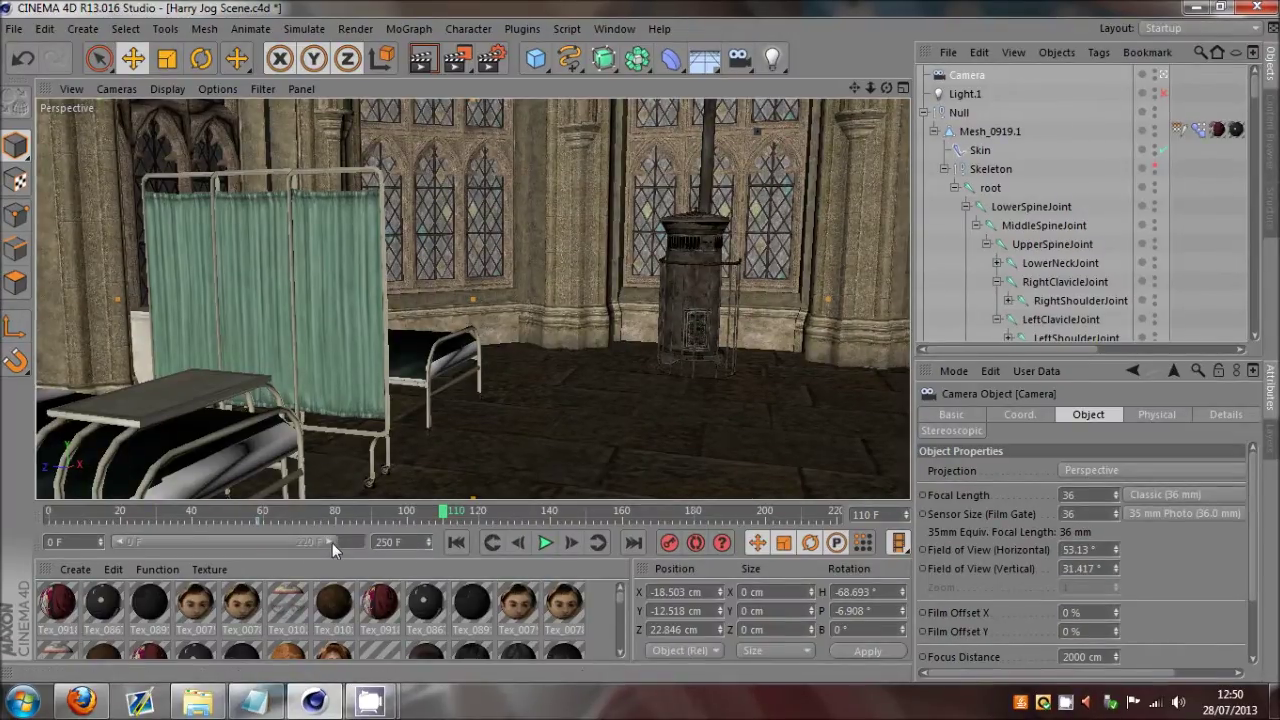
{"action": "left_click_drag", "start_coordinate": [332, 543], "coordinate": [362, 544]}
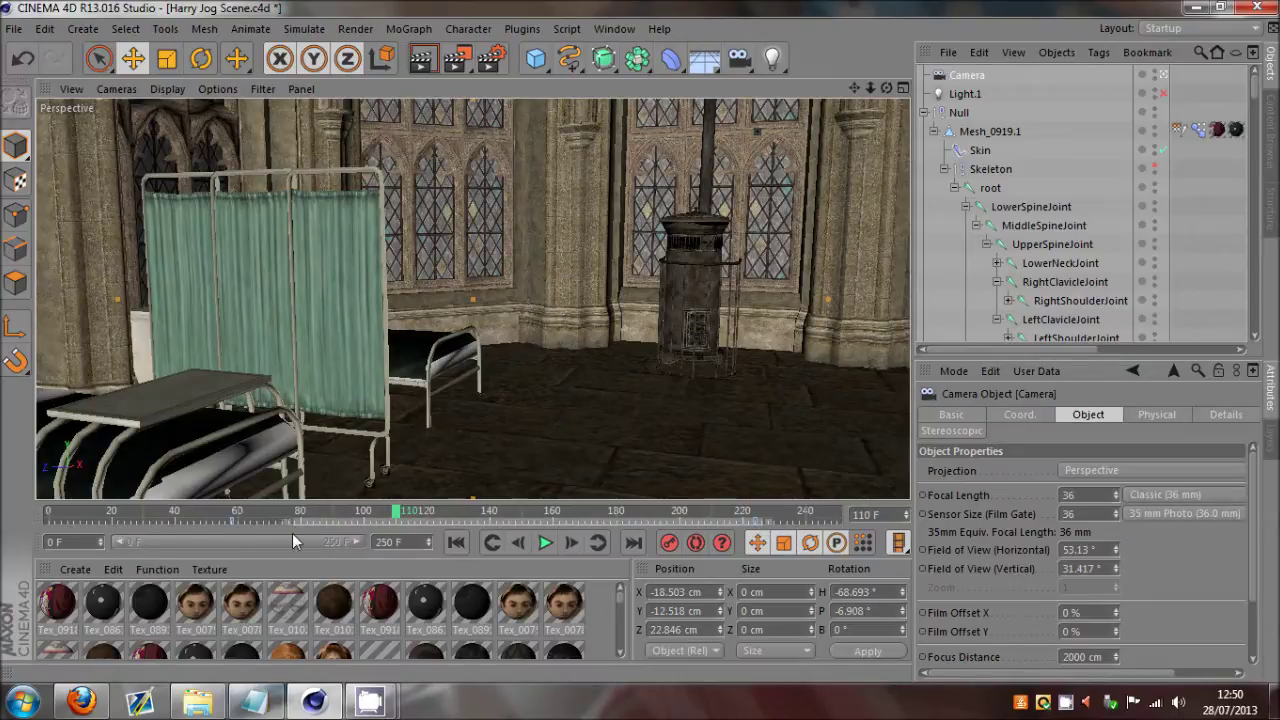
Step: Scrub to frame 238 and back to frame 27, inspecting the Camera's last key and the LowerSpineJoint's keyframes
{"action": "left_click_drag", "start_coordinate": [292, 533], "coordinate": [286, 530]}
{"action": "left_click", "coordinate": [149, 518]}
{"action": "mouse_move", "coordinate": [192, 508]}
{"action": "left_mouse_down"}
{"action": "mouse_move", "coordinate": [234, 514]}
{"action": "mouse_move", "coordinate": [40, 531]}
{"action": "mouse_move", "coordinate": [207, 531]}
{"action": "mouse_move", "coordinate": [137, 539]}
{"action": "mouse_move", "coordinate": [48, 512]}
{"action": "mouse_move", "coordinate": [798, 520]}
{"action": "left_mouse_up"}
{"action": "left_click", "coordinate": [668, 542]}
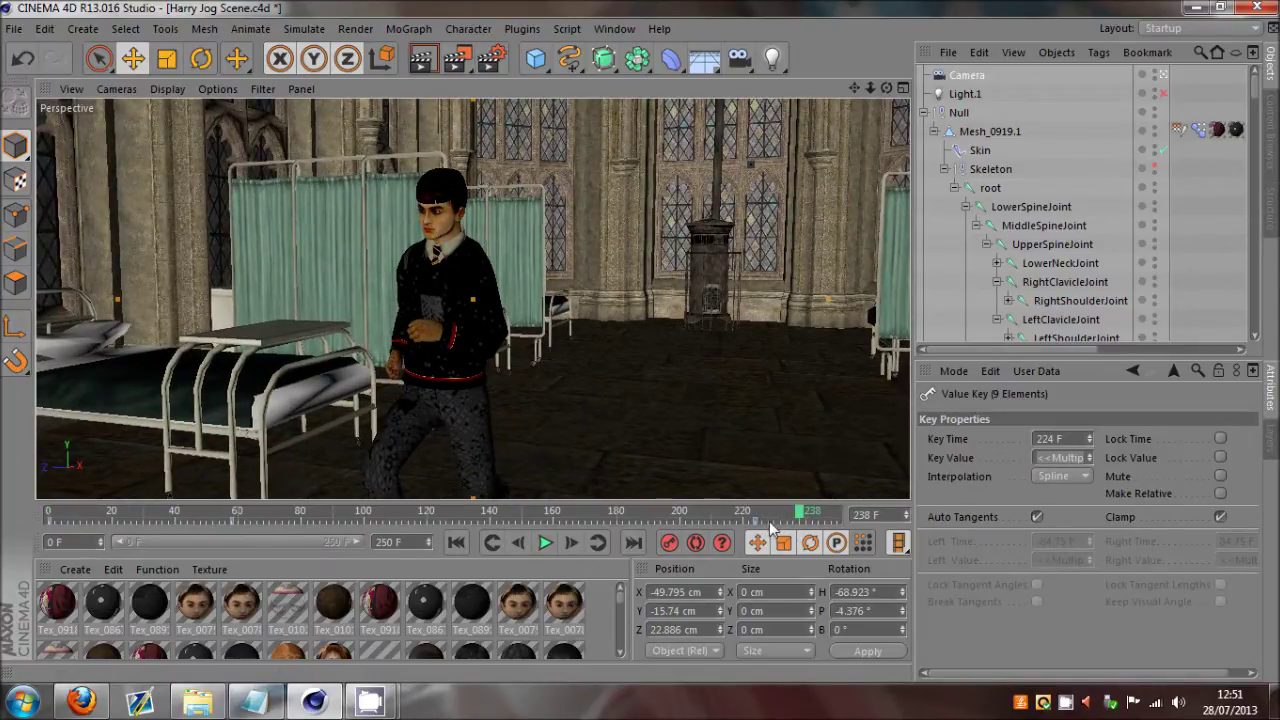
{"action": "left_click_drag", "start_coordinate": [790, 518], "coordinate": [133, 513]}
{"action": "left_click", "coordinate": [1030, 207]}
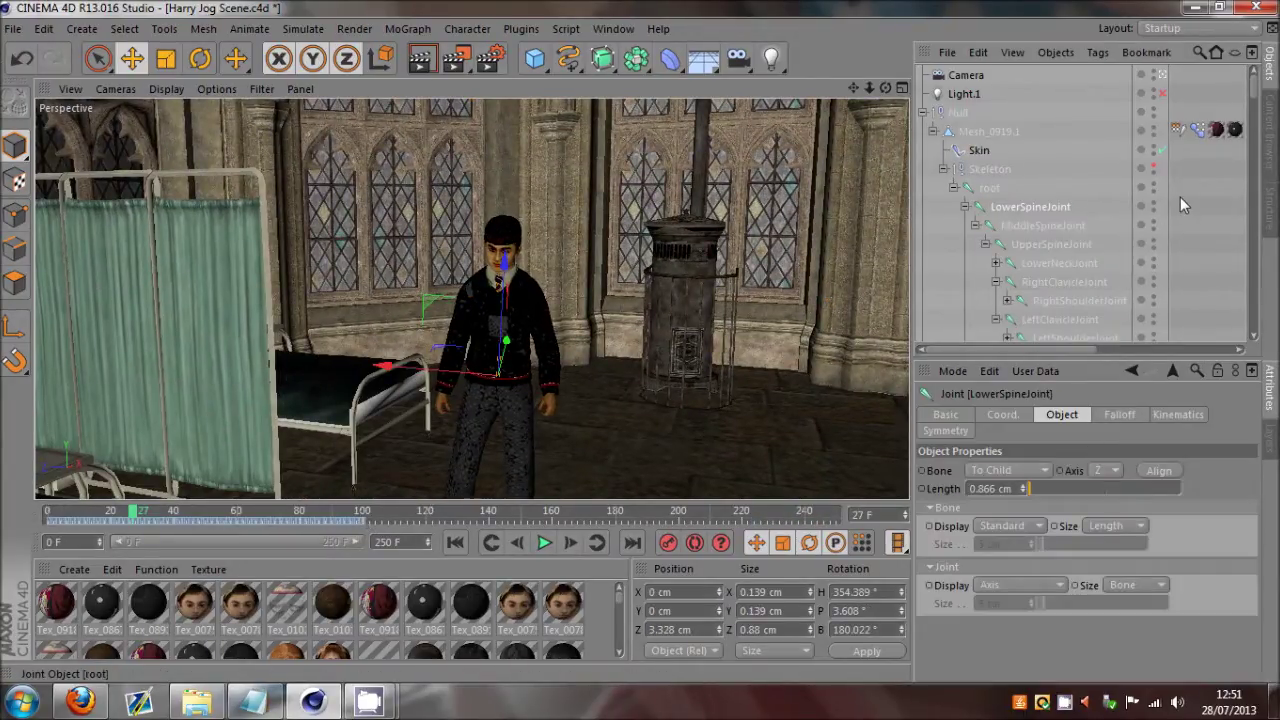
Step: Select all the Camera's keyframes and compress them so the last key falls at about frame 100
{"action": "left_click", "coordinate": [962, 76]}
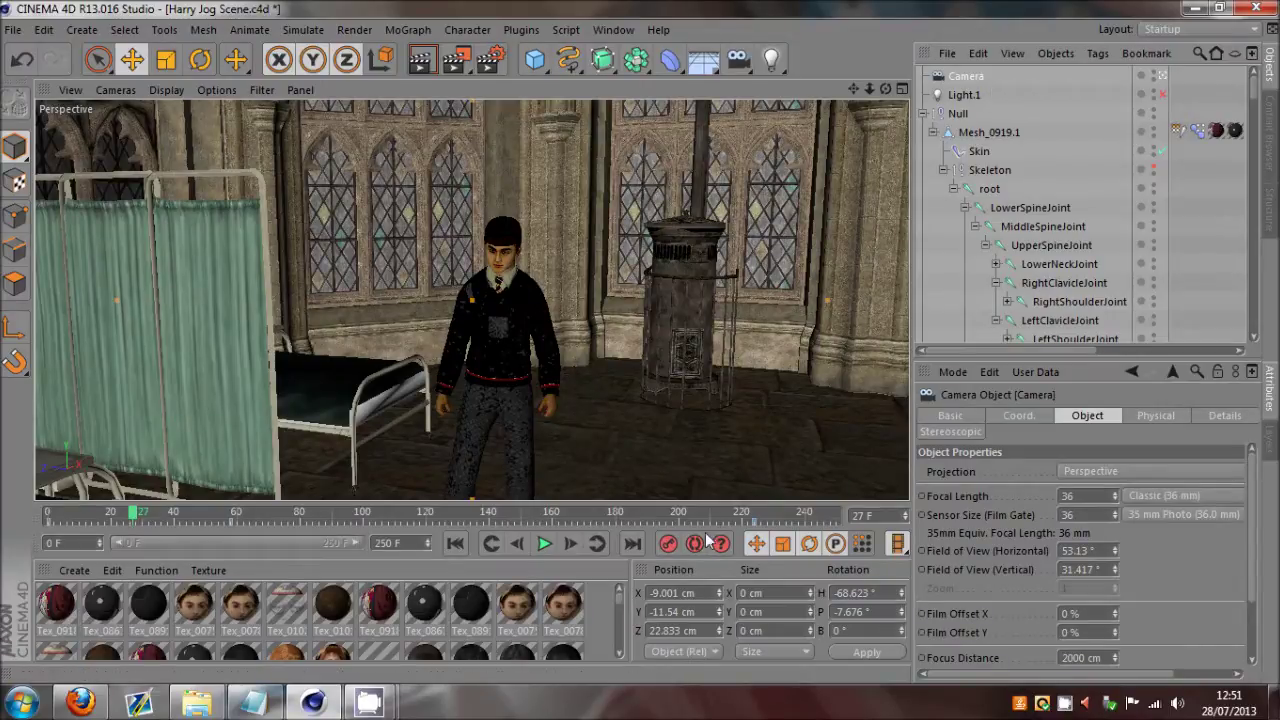
{"action": "left_click", "coordinate": [790, 527]}
{"action": "left_click_drag", "start_coordinate": [752, 526], "coordinate": [388, 536]}
{"action": "left_click", "coordinate": [397, 526]}
Step: Scrub through the timeline between about frames 125 and 46 to check the camera move against the jog
{"action": "mouse_move", "coordinate": [133, 514]}
{"action": "left_mouse_down"}
{"action": "mouse_move", "coordinate": [37, 542]}
{"action": "mouse_move", "coordinate": [376, 545]}
{"action": "mouse_move", "coordinate": [68, 570]}
{"action": "mouse_move", "coordinate": [380, 546]}
{"action": "mouse_move", "coordinate": [267, 563]}
{"action": "mouse_move", "coordinate": [365, 555]}
{"action": "left_mouse_up"}
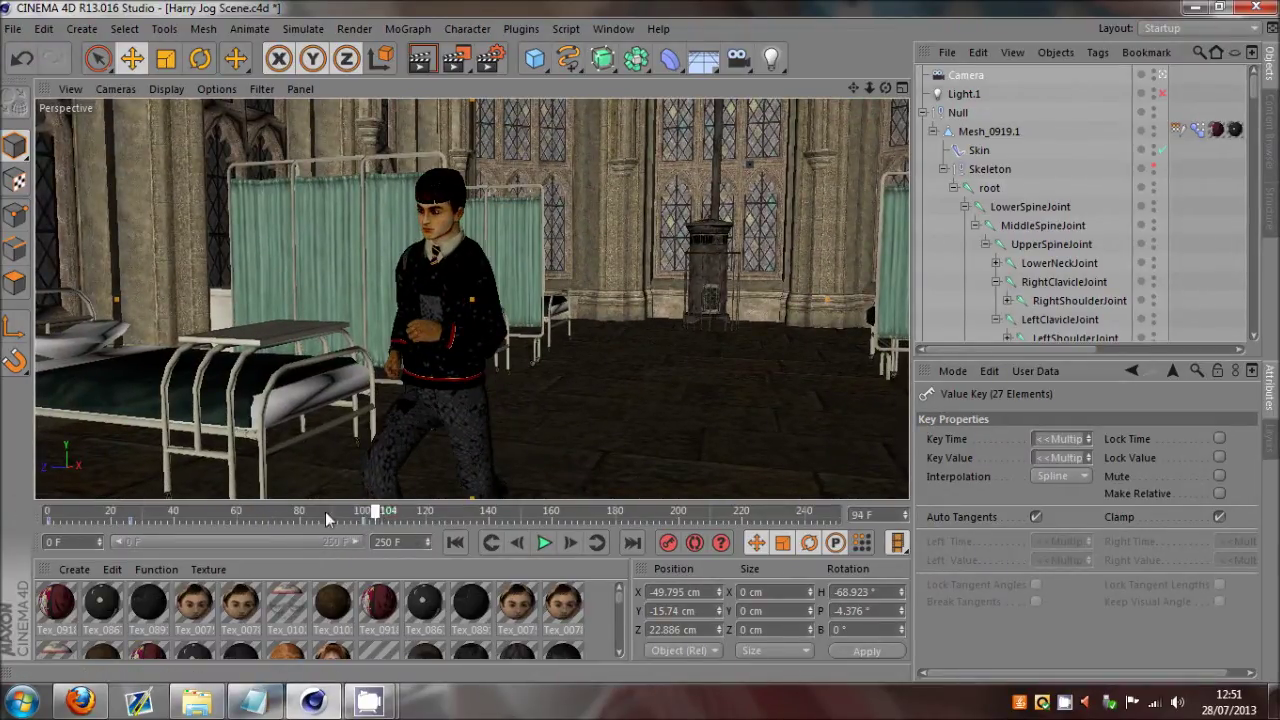
{"action": "mouse_move", "coordinate": [325, 511]}
{"action": "left_mouse_down"}
{"action": "mouse_move", "coordinate": [100, 538]}
{"action": "mouse_move", "coordinate": [259, 538]}
{"action": "mouse_move", "coordinate": [60, 542]}
{"action": "mouse_move", "coordinate": [377, 531]}
{"action": "left_mouse_up"}
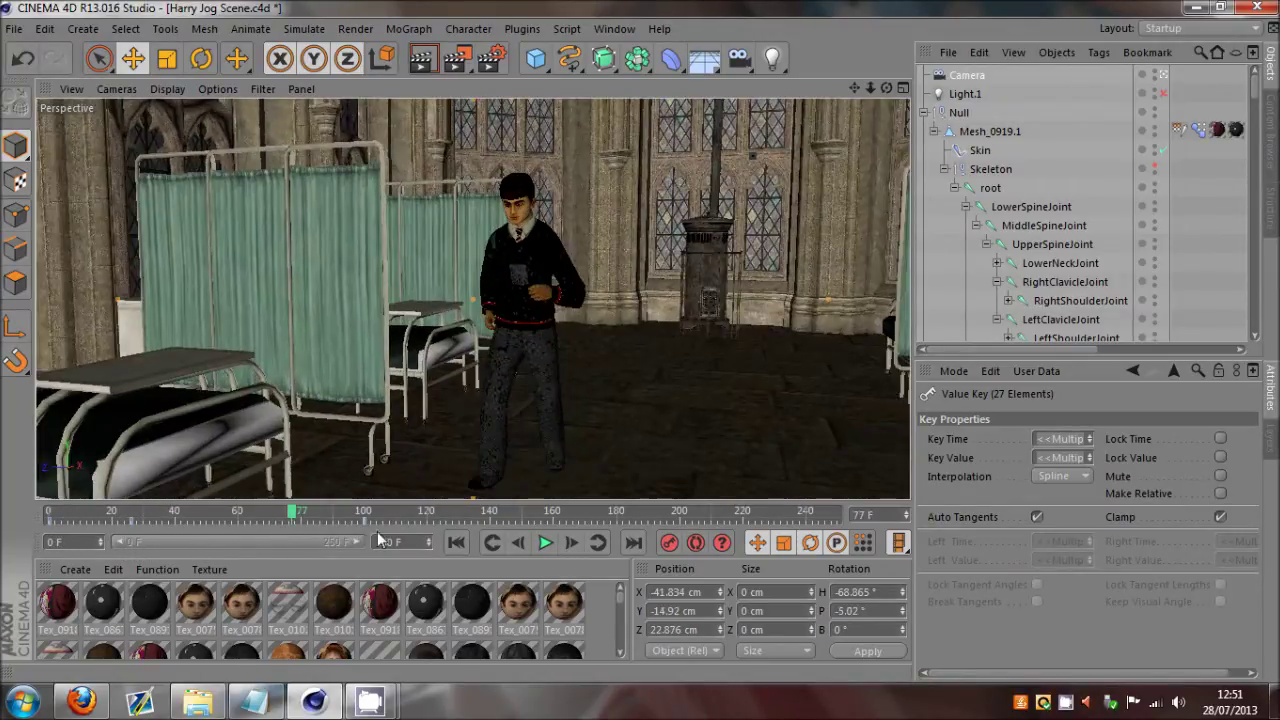
{"action": "left_click", "coordinate": [490, 524]}
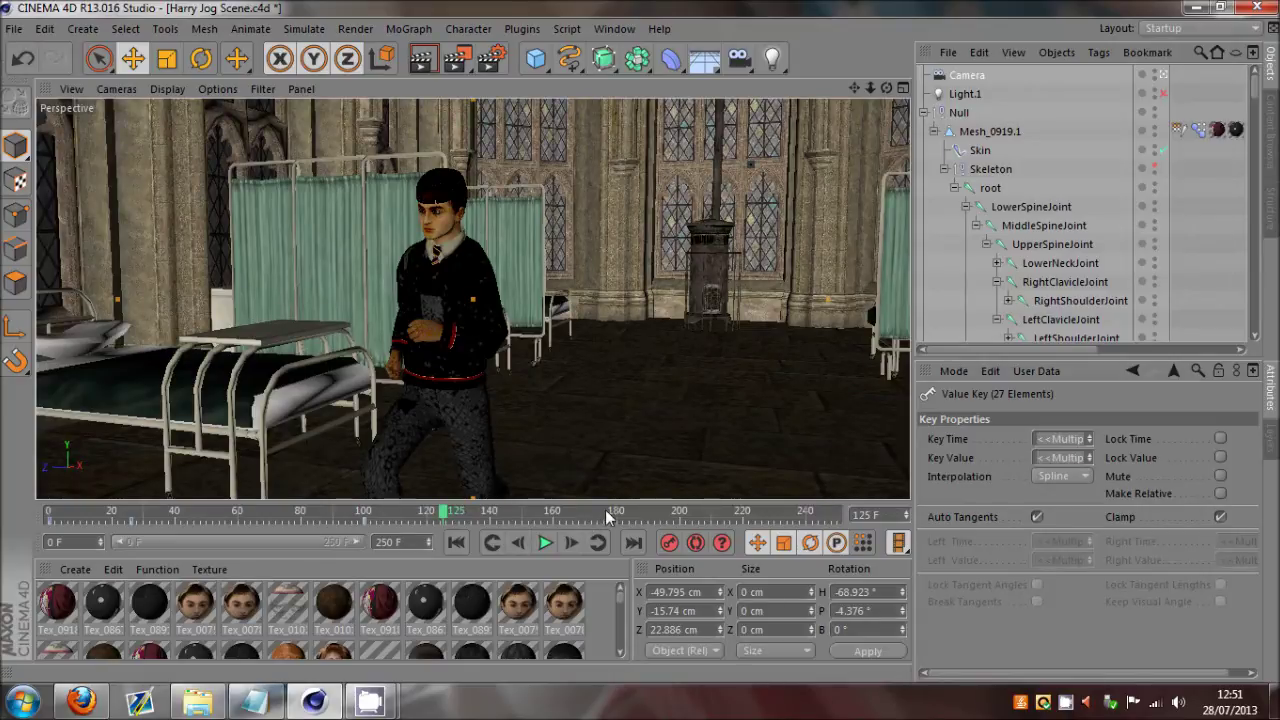
{"action": "left_click", "coordinate": [335, 512]}
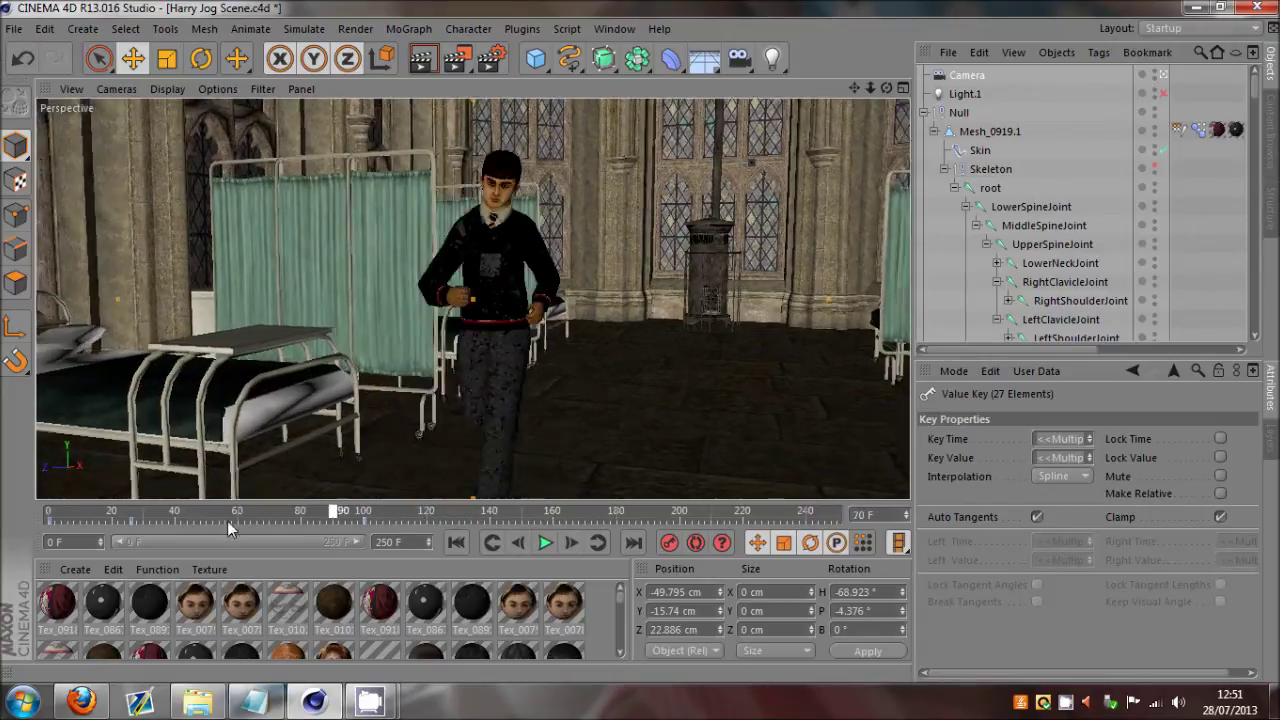
{"action": "left_click_drag", "start_coordinate": [227, 521], "coordinate": [193, 514]}
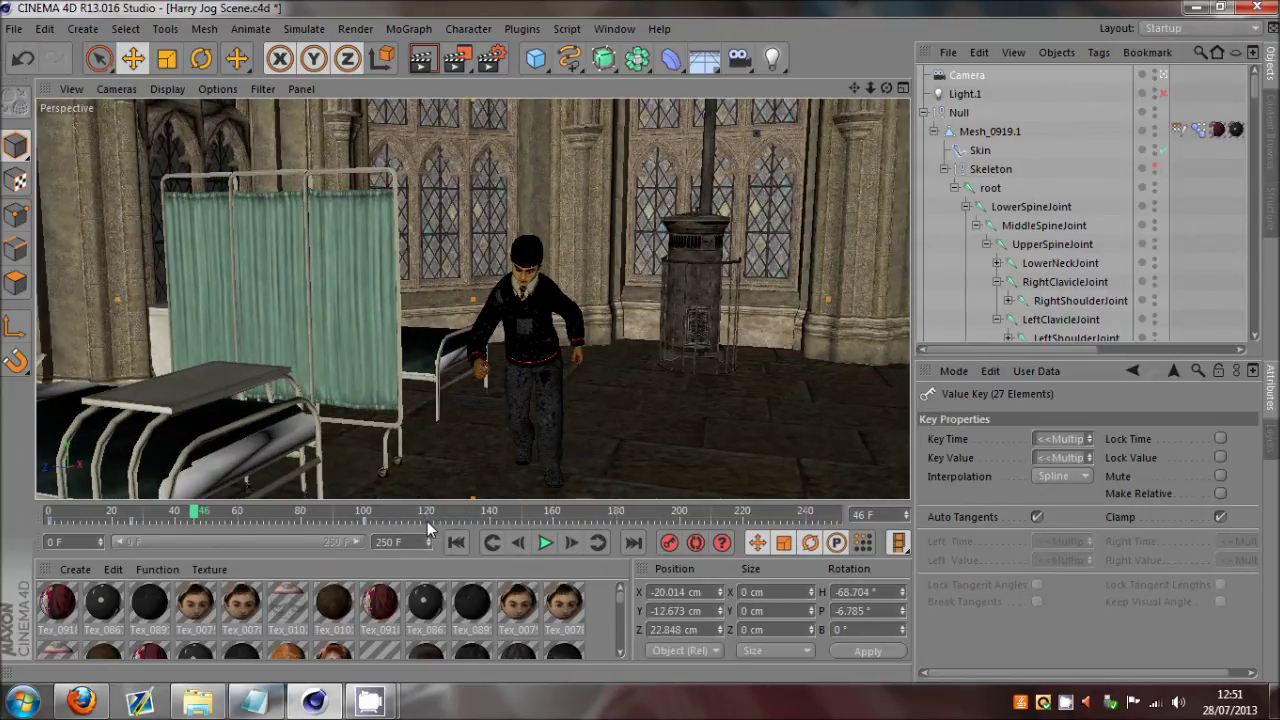
Step: Mark an empty timeline range from about frame 120, shrink it to end near frame 137, and clear the selection
{"action": "left_click_drag", "start_coordinate": [427, 521], "coordinate": [595, 516]}
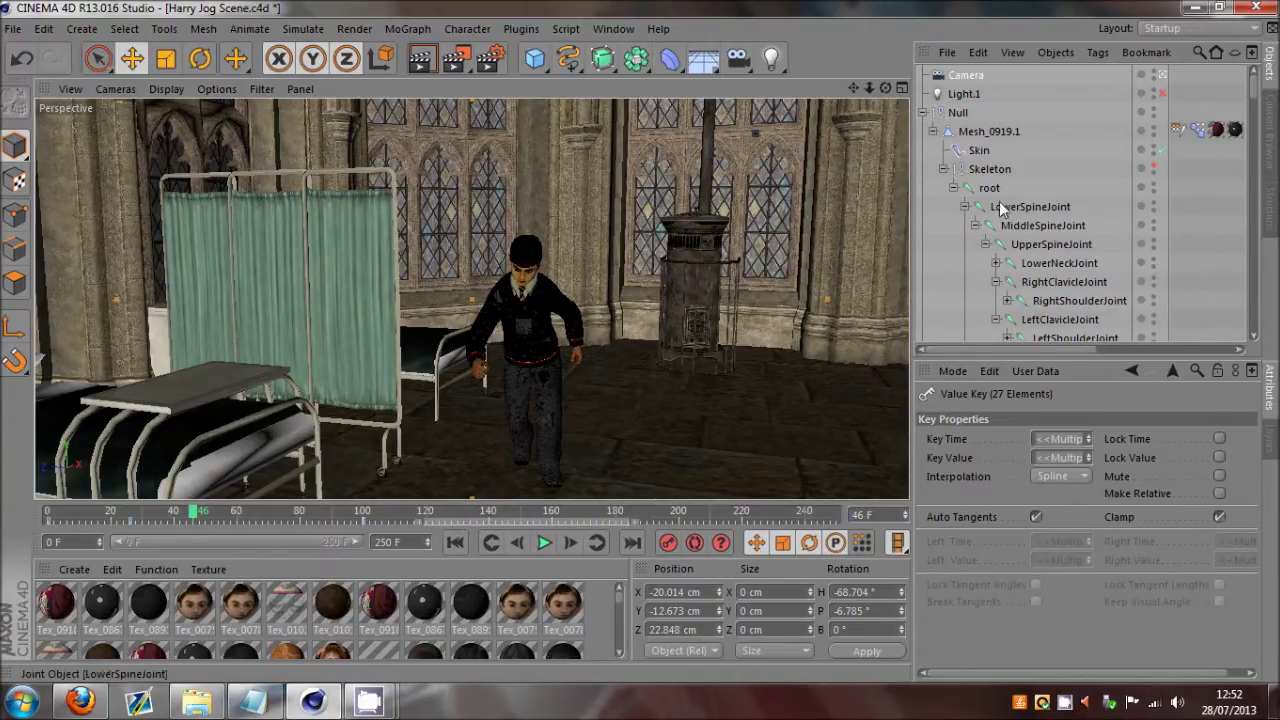
{"action": "left_click_drag", "start_coordinate": [637, 521], "coordinate": [483, 529]}
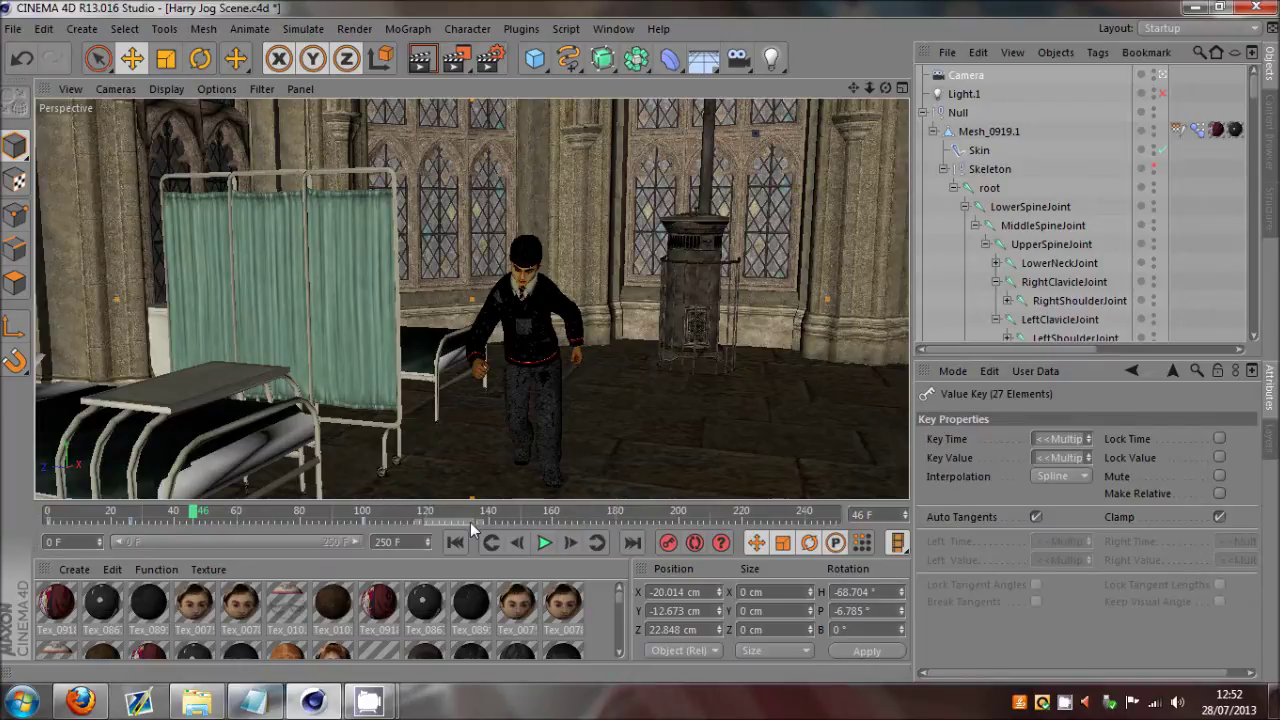
{"action": "left_click", "coordinate": [504, 519]}
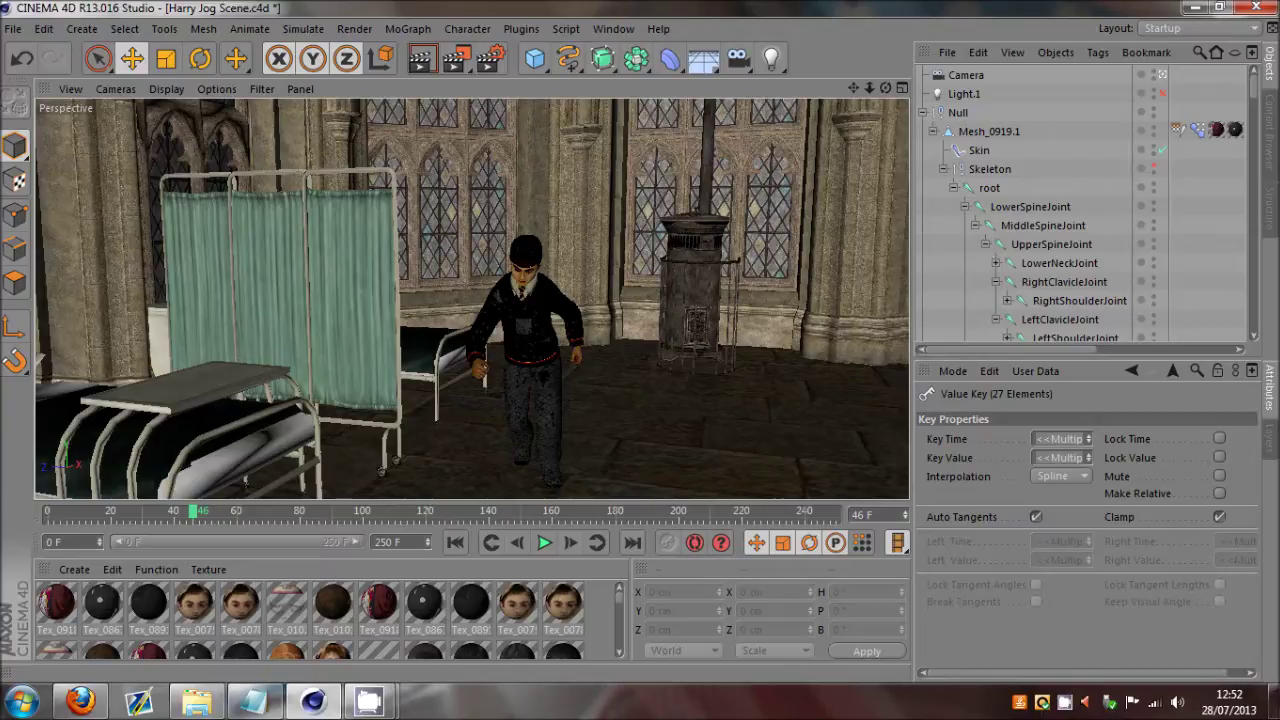
Step: Switch to Firefox to view the YouTube uploads list and return to Cinema 4D
{"action": "left_click", "coordinate": [81, 702]}
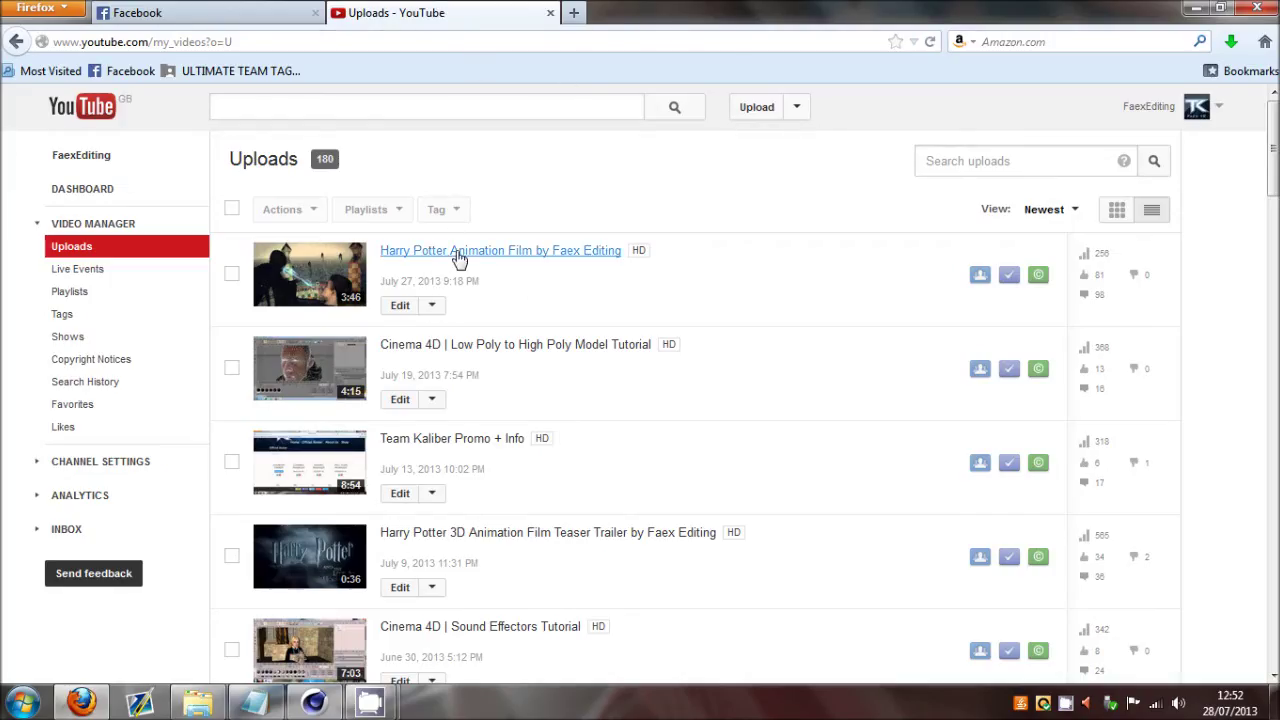
{"action": "left_click", "coordinate": [313, 703]}
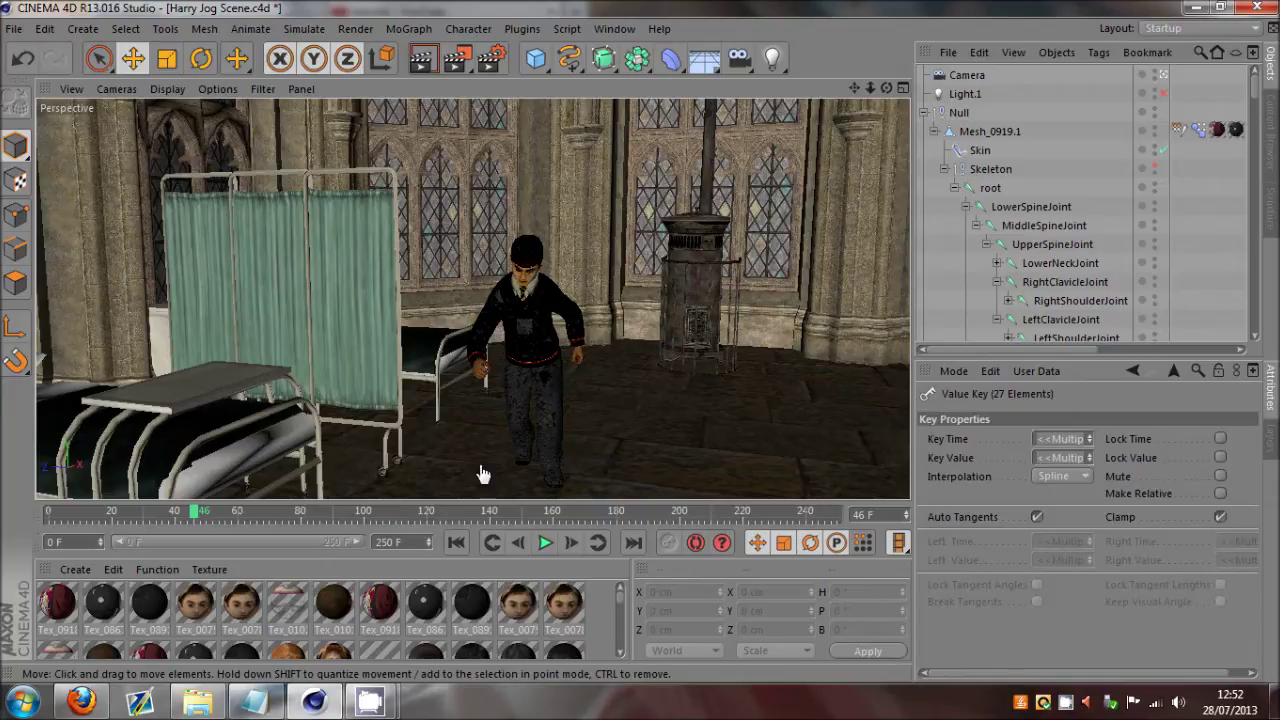
Step: Switch to Tutorial List.txt in Notepad and highlight the planned topics, including "dark textures" and "editing textures"
{"action": "left_click", "coordinate": [255, 703]}
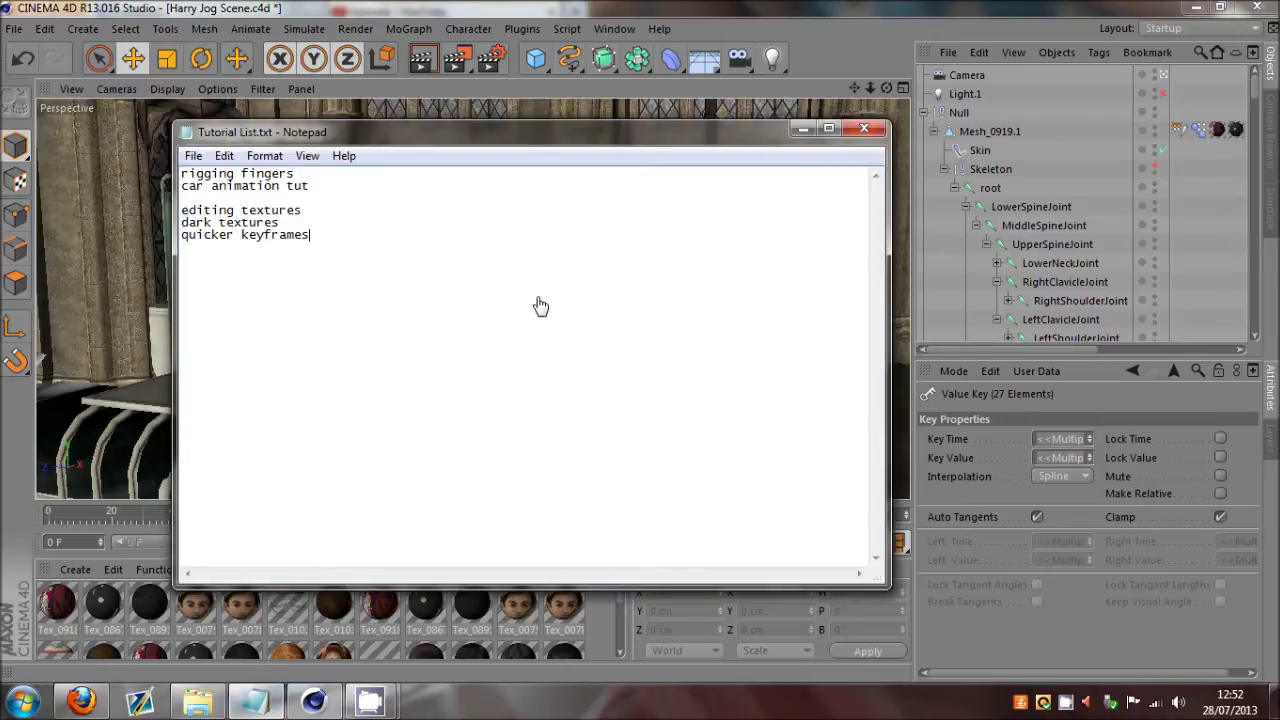
{"action": "left_click_drag", "start_coordinate": [538, 299], "coordinate": [181, 214]}
{"action": "left_click", "coordinate": [309, 241]}
{"action": "left_click", "coordinate": [180, 236]}
{"action": "left_click_drag", "start_coordinate": [96, 248], "coordinate": [166, 222]}
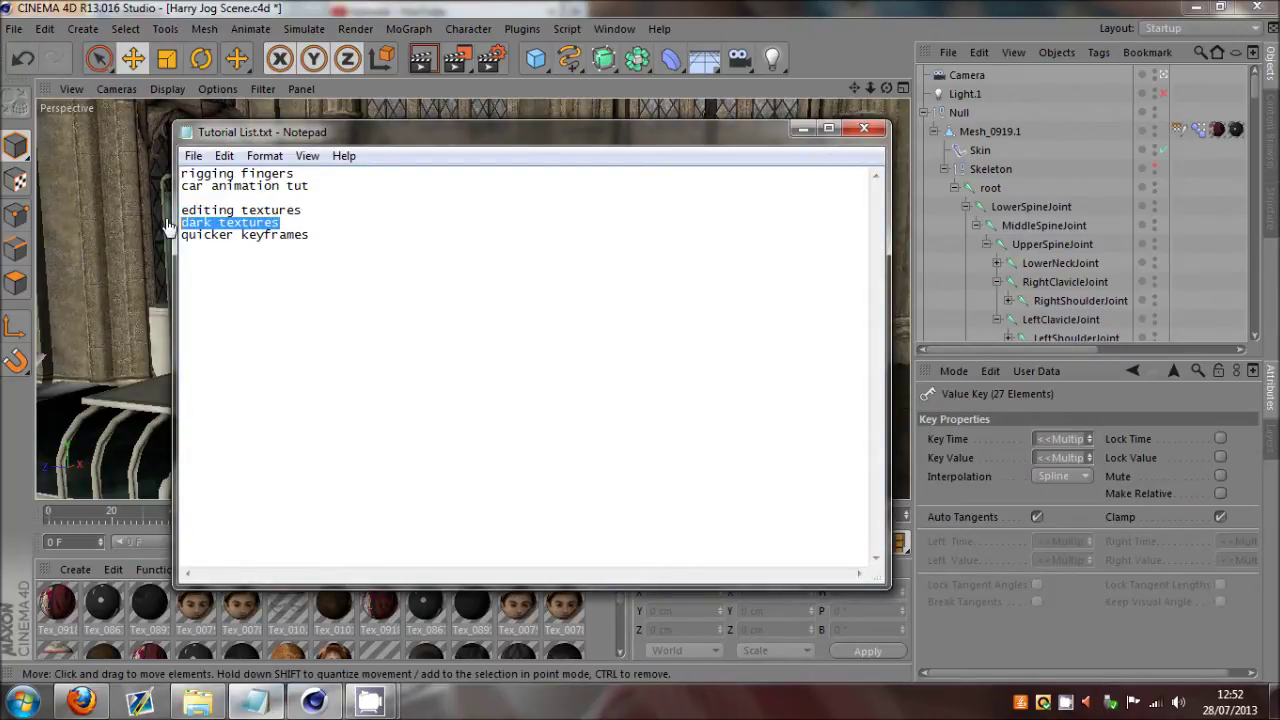
{"action": "left_click_drag", "start_coordinate": [283, 222], "coordinate": [167, 228]}
{"action": "left_click", "coordinate": [310, 237]}
{"action": "left_click_drag", "start_coordinate": [343, 243], "coordinate": [168, 230]}
{"action": "left_click", "coordinate": [251, 271]}
{"action": "left_click", "coordinate": [390, 282]}
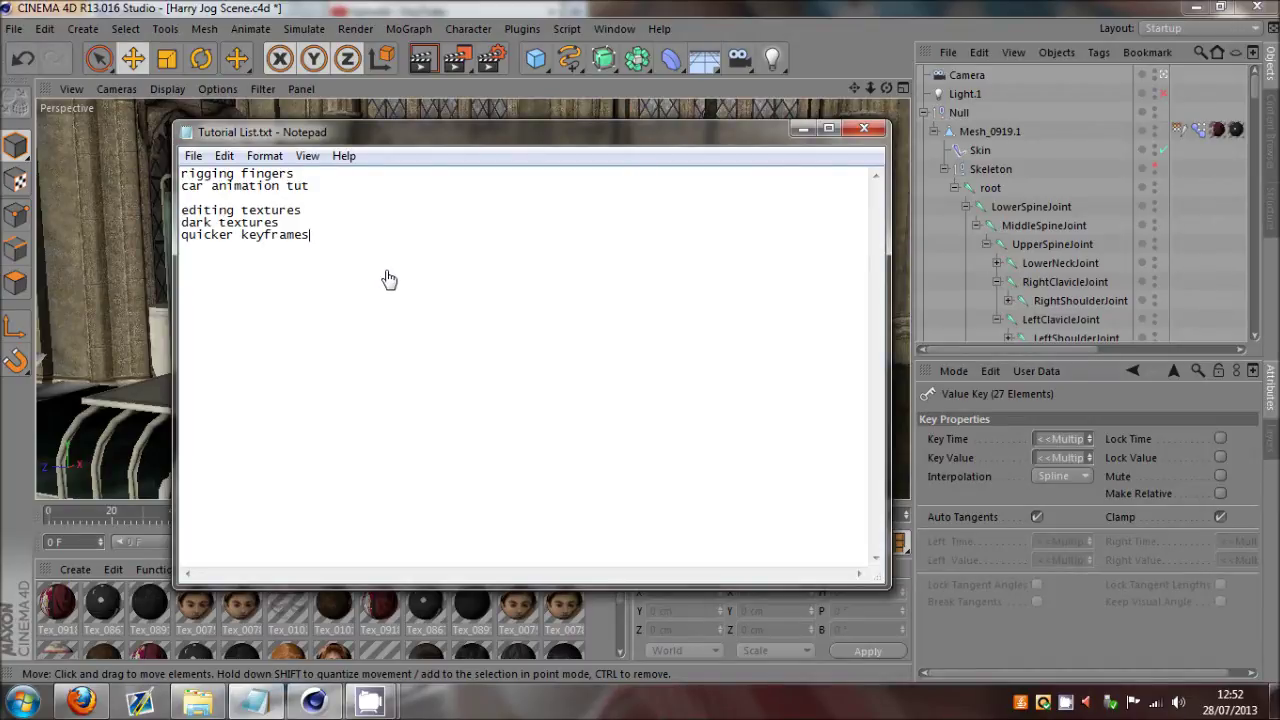
{"action": "left_click_drag", "start_coordinate": [300, 211], "coordinate": [181, 214]}
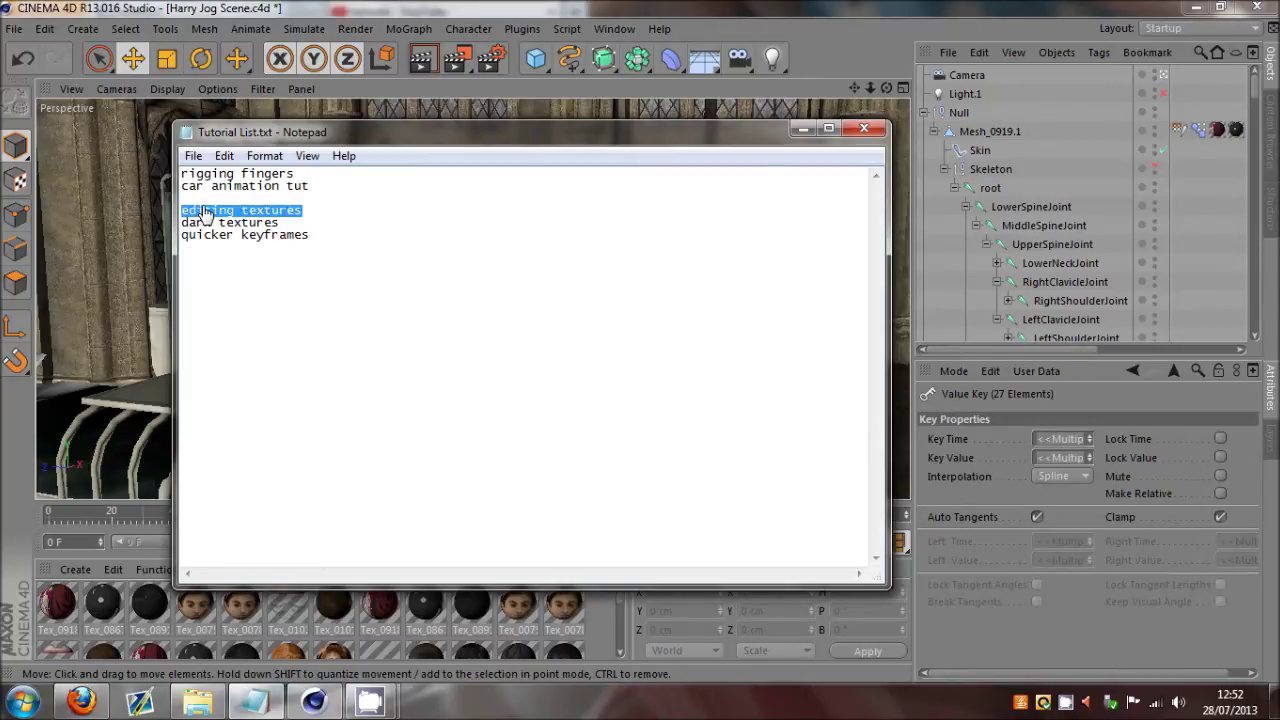